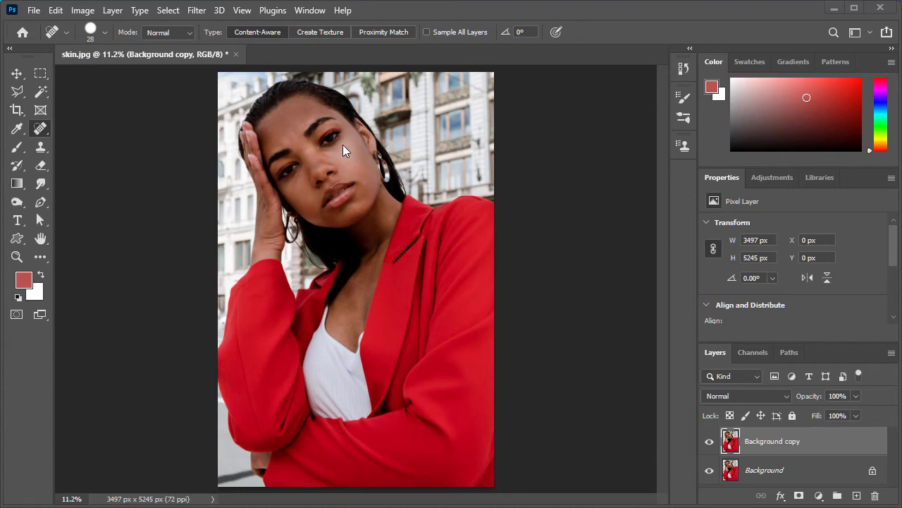
Step: Delete the old Background copy layer
scroll(343, 144, "up", 2)
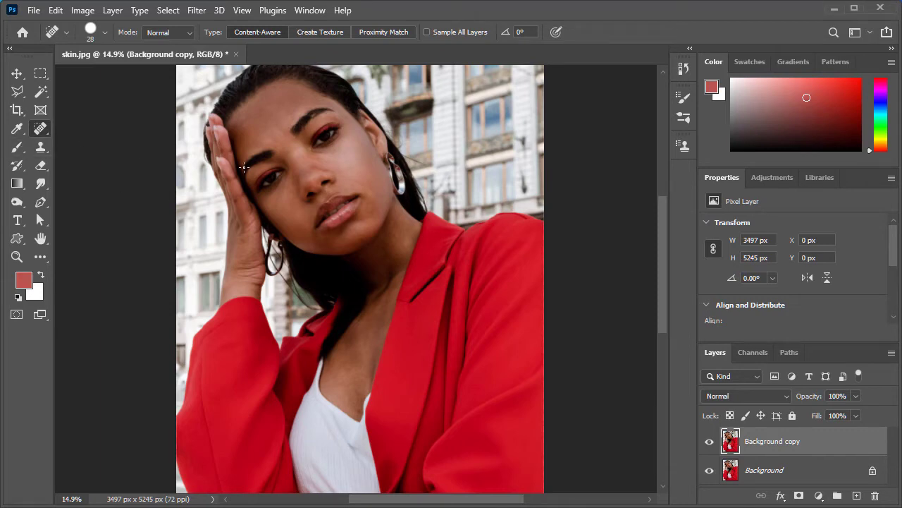
left_click(34, 11)
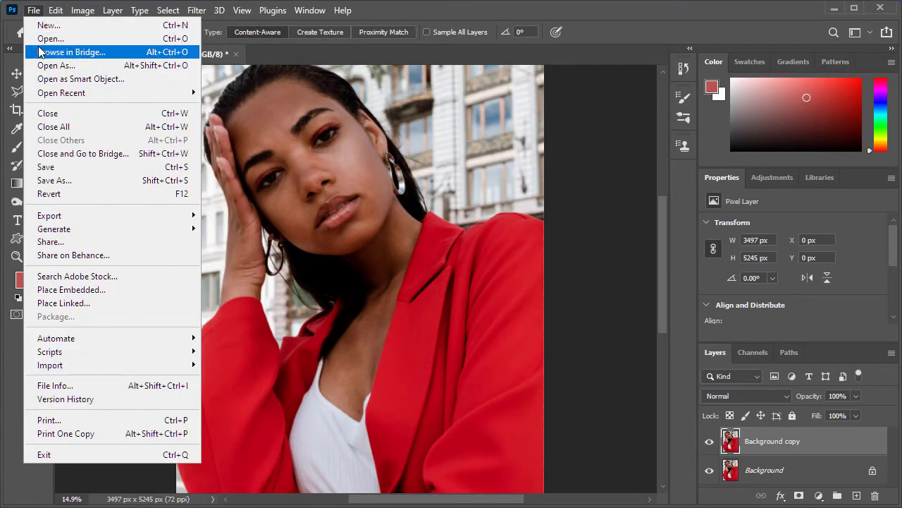
left_click(491, 145)
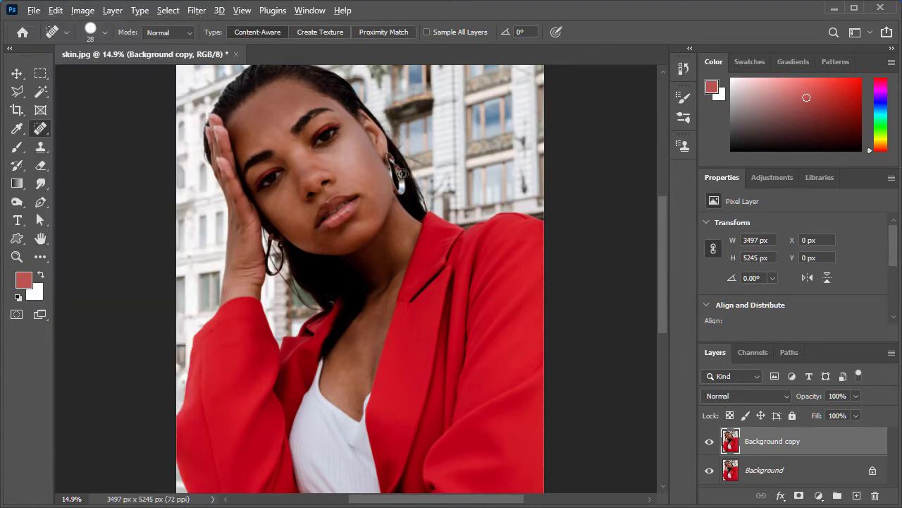
scroll(402, 173, "up", 1)
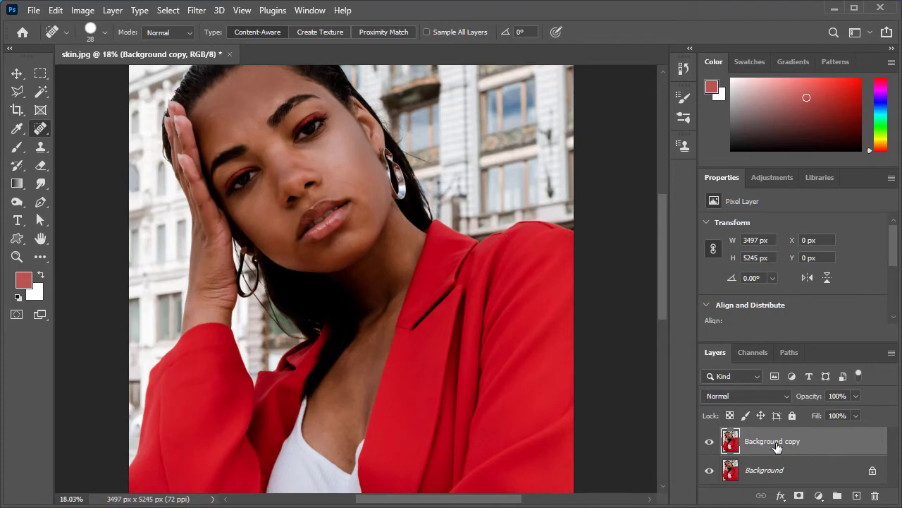
left_click(875, 496)
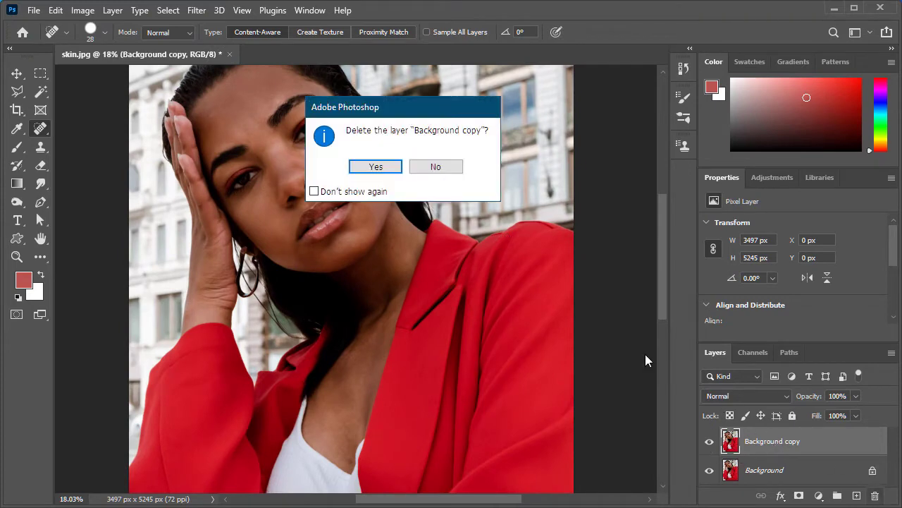
left_click(375, 167)
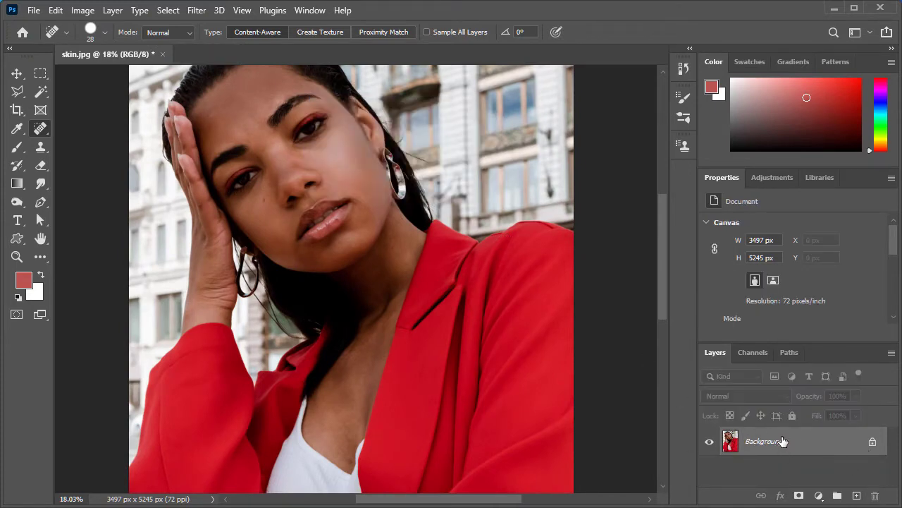
Step: Duplicate Background into a new Background copy and make it the active layer
left_click_drag(754, 442, 857, 495)
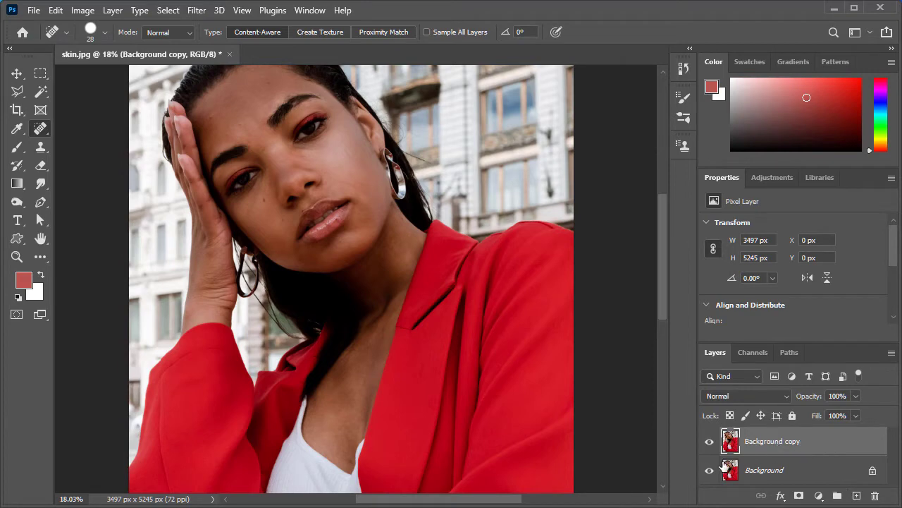
left_click(791, 474)
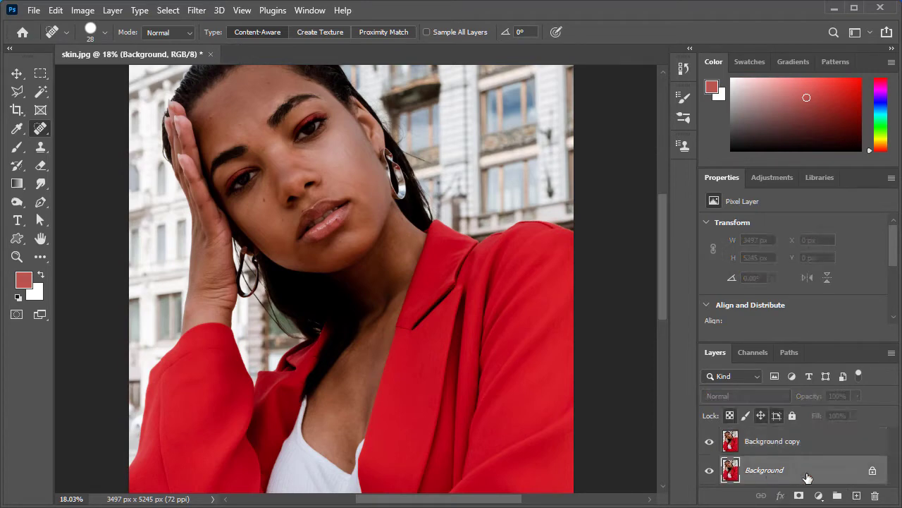
left_click(788, 443)
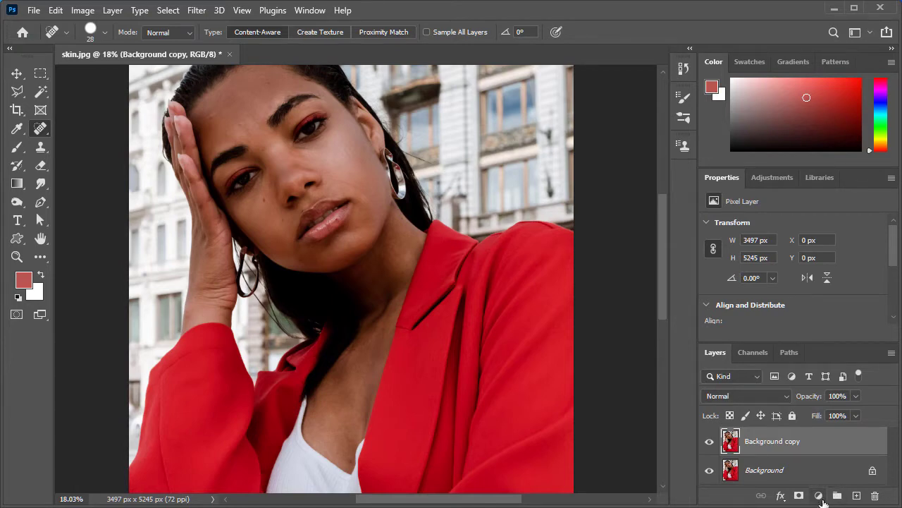
Step: Add a Curves adjustment layer and raise its midpoint twice to brighten the portrait
left_click(818, 495)
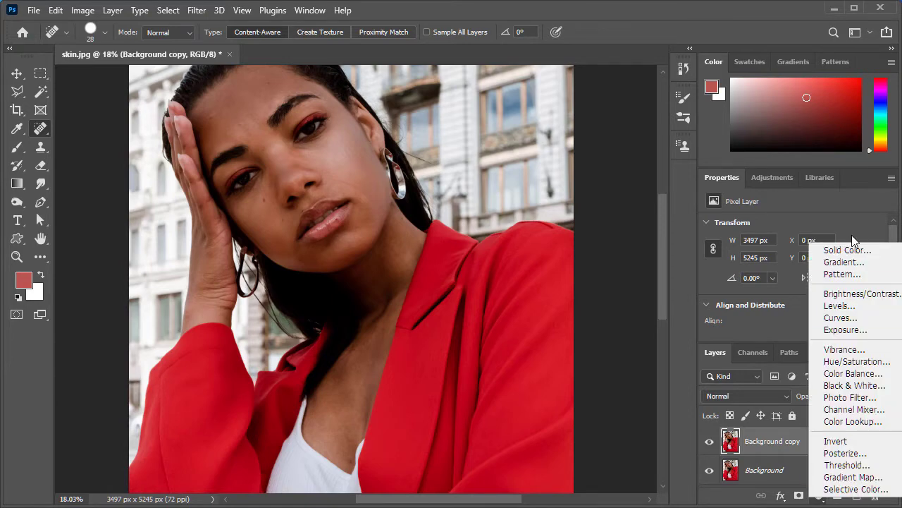
left_click(846, 317)
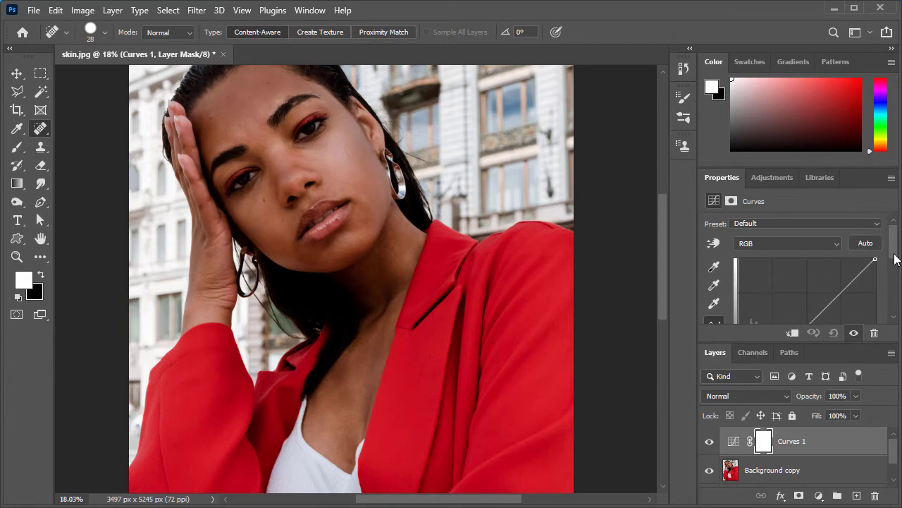
scroll(895, 260, "down", 2)
scroll(894, 258, "up", 2)
scroll(894, 258, "down", 1)
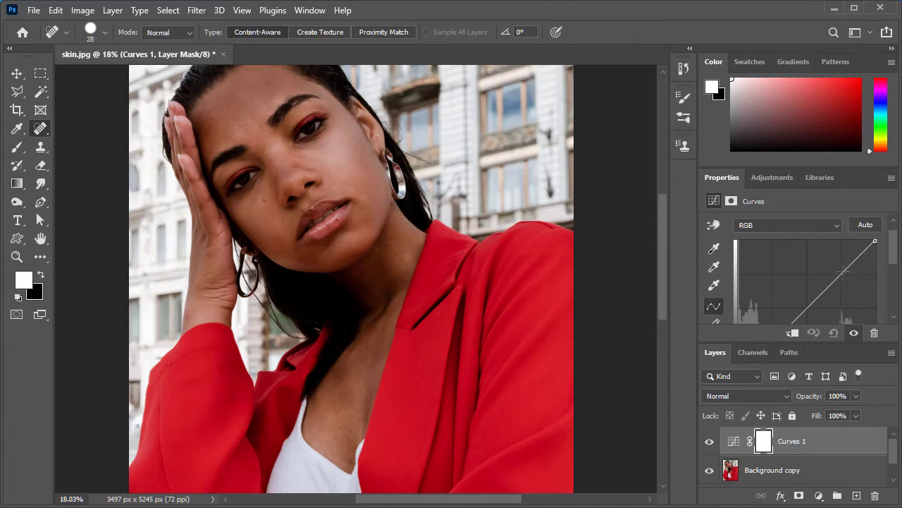
left_click_drag(843, 272, 840, 257)
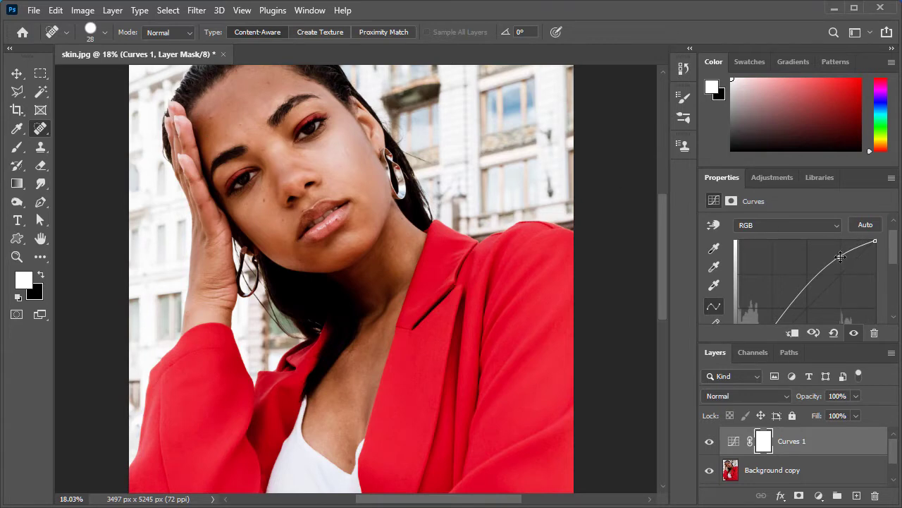
left_click_drag(841, 257, 834, 247)
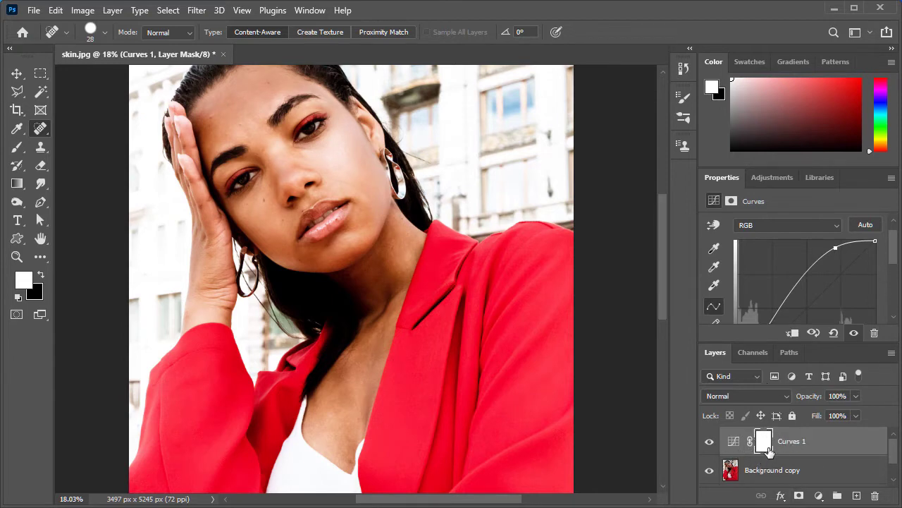
left_click(768, 442)
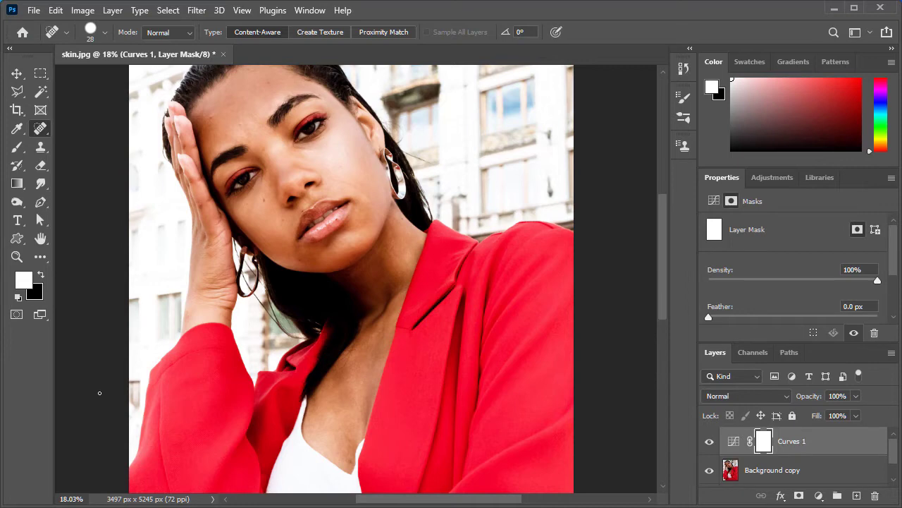
Step: Invert the Curves 1 mask to black and set up a 109 px Soft Round brush
key("ctrl+i")
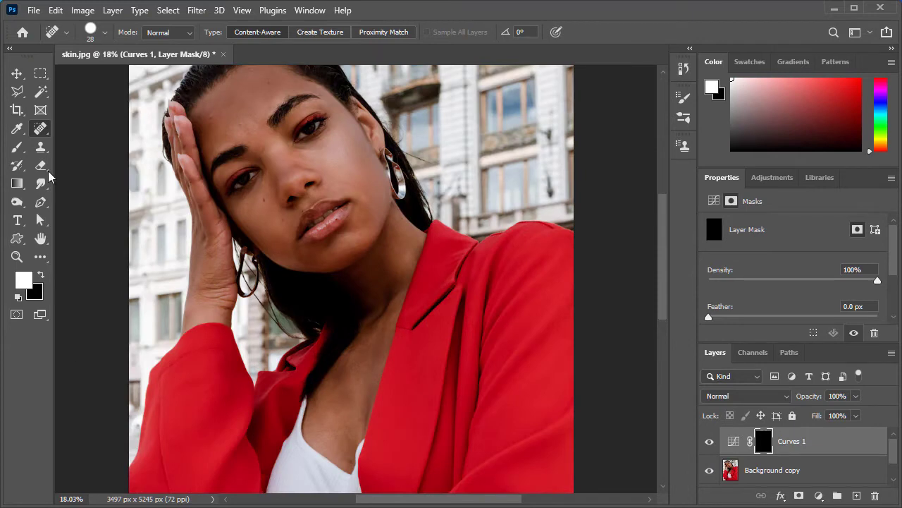
left_click(17, 150)
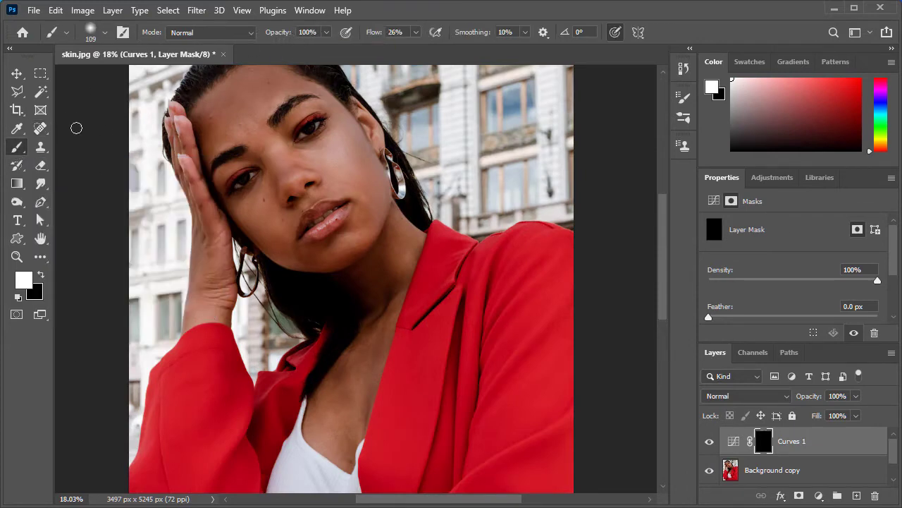
left_click(101, 33)
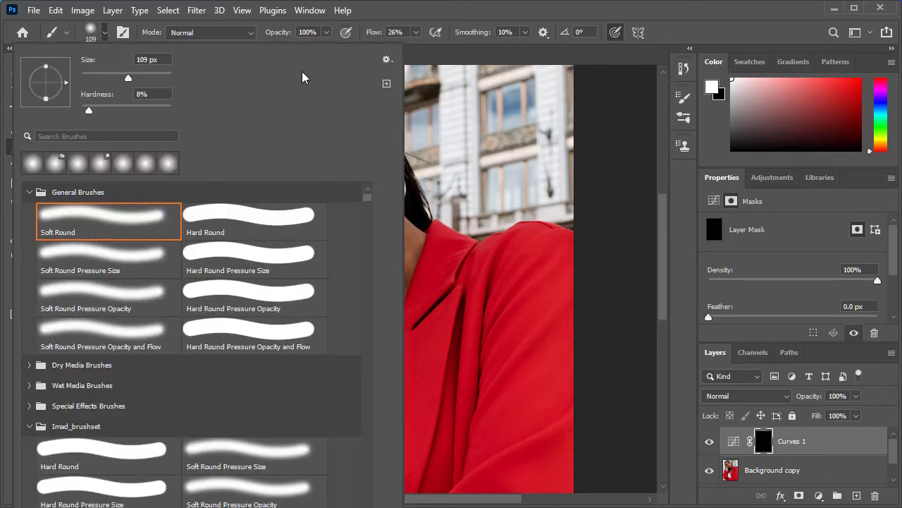
left_click(671, 32)
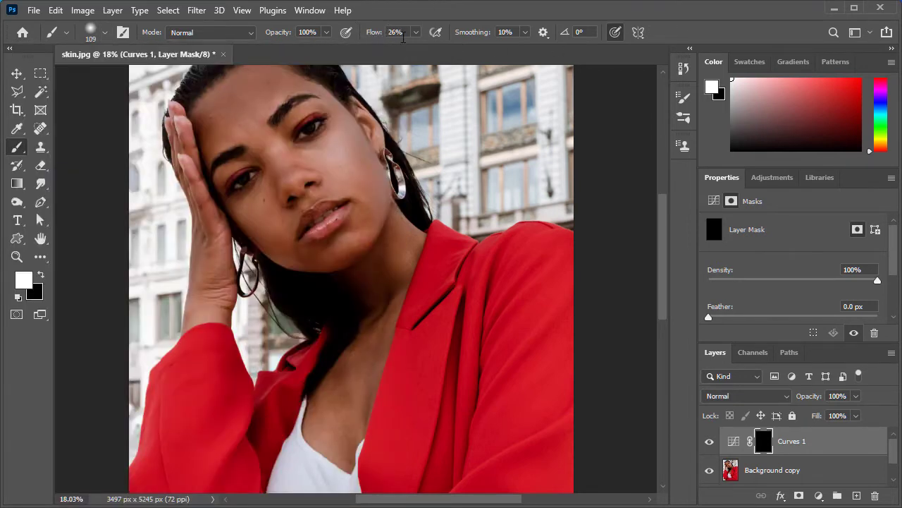
Step: Paint white into the Curves 1 mask over the cheek, jaw, forehead, brow and chin
scroll(340, 163, "up", 2)
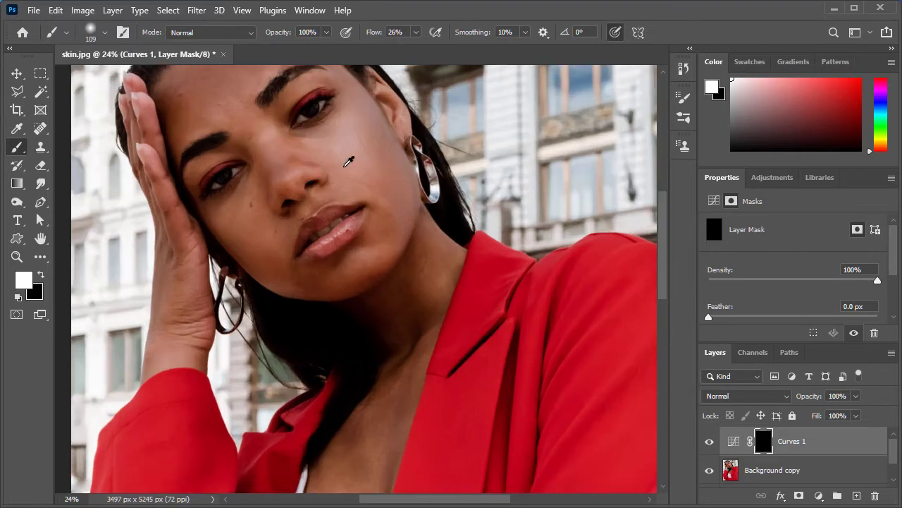
scroll(345, 166, "up", 1)
mouse_move(384, 160)
left_mouse_down()
mouse_move(380, 199)
mouse_move(353, 196)
left_mouse_up()
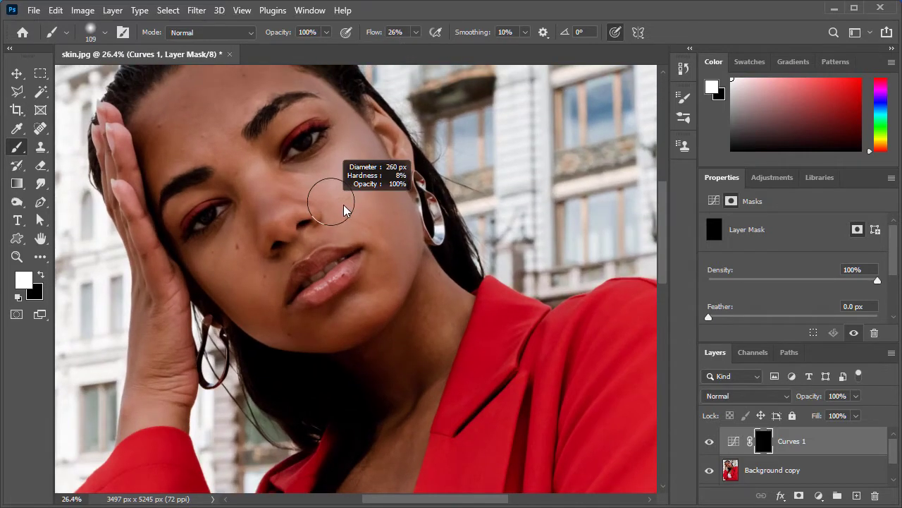
mouse_move(357, 148)
left_mouse_down()
mouse_move(357, 171)
mouse_move(391, 242)
mouse_move(380, 177)
mouse_move(358, 137)
mouse_move(397, 240)
mouse_move(376, 300)
mouse_move(293, 332)
mouse_move(355, 282)
mouse_move(364, 223)
mouse_move(265, 296)
mouse_move(282, 314)
mouse_move(249, 195)
mouse_move(290, 184)
mouse_move(222, 155)
left_mouse_up()
scroll(222, 155, "up", 1)
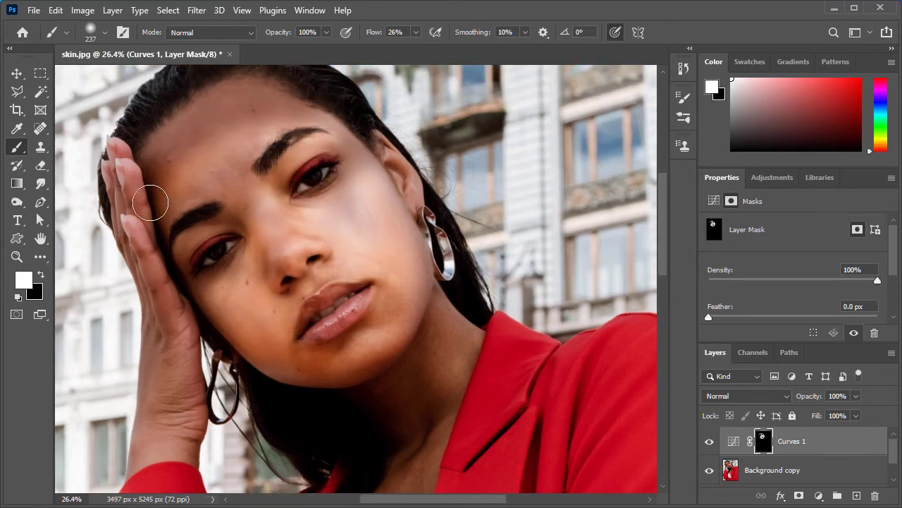
mouse_move(151, 202)
left_mouse_down()
mouse_move(322, 105)
mouse_move(223, 170)
mouse_move(134, 268)
mouse_move(161, 447)
mouse_move(150, 352)
mouse_move(129, 463)
mouse_move(146, 261)
mouse_move(115, 181)
mouse_move(177, 317)
mouse_move(233, 268)
left_mouse_up()
scroll(433, 397, "down", 2)
key("bracketright")
key("bracketright")
key("bracketright")
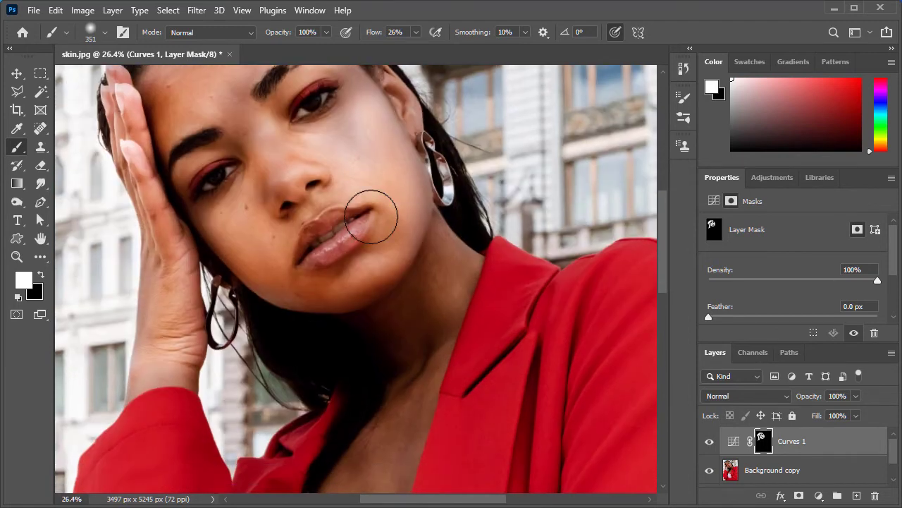
mouse_move(367, 212)
left_mouse_down()
mouse_move(246, 298)
mouse_move(267, 260)
mouse_move(415, 226)
mouse_move(367, 197)
mouse_move(342, 126)
left_mouse_up()
scroll(366, 197, "up", 2)
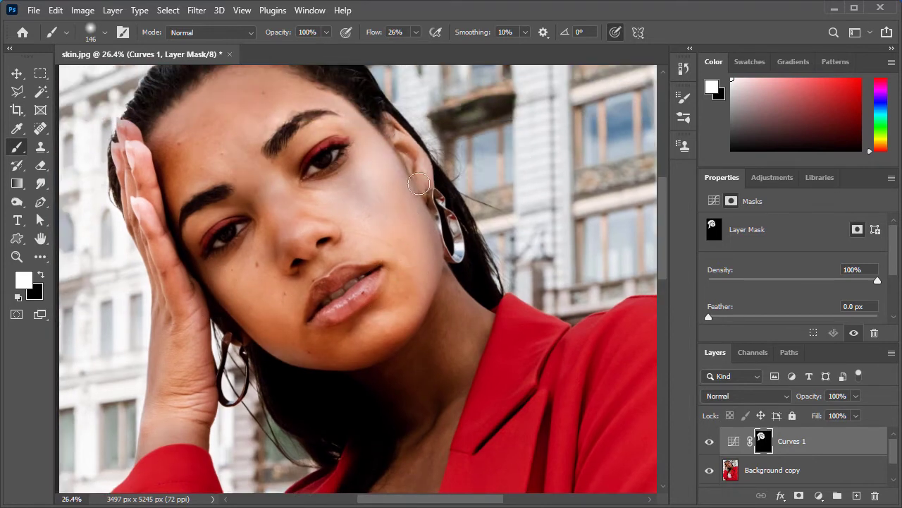
Step: Brighten the neck up to the jaw, then shrink the brush to 58 px
right_click(408, 368, "alt")
left_click_drag(421, 402, 447, 322)
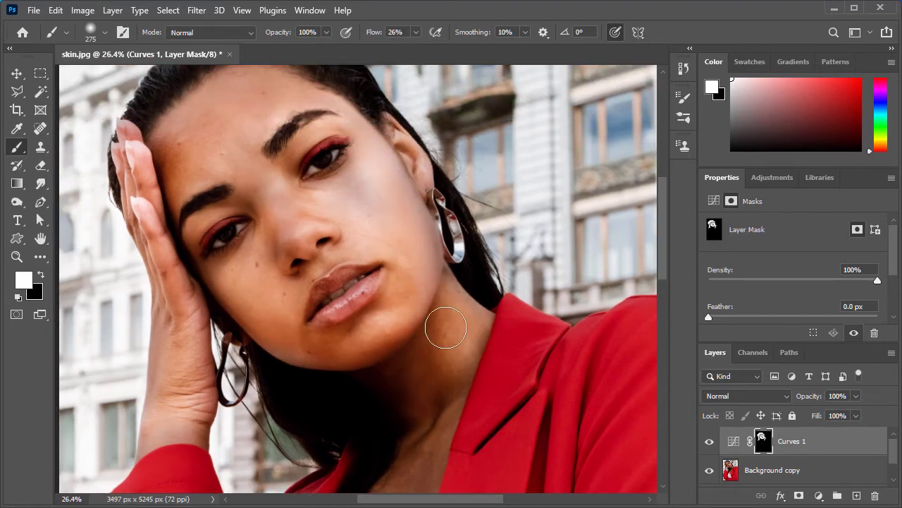
right_click(436, 312, "alt")
mouse_move(447, 403)
left_mouse_down()
mouse_move(462, 247)
mouse_move(487, 302)
left_mouse_up()
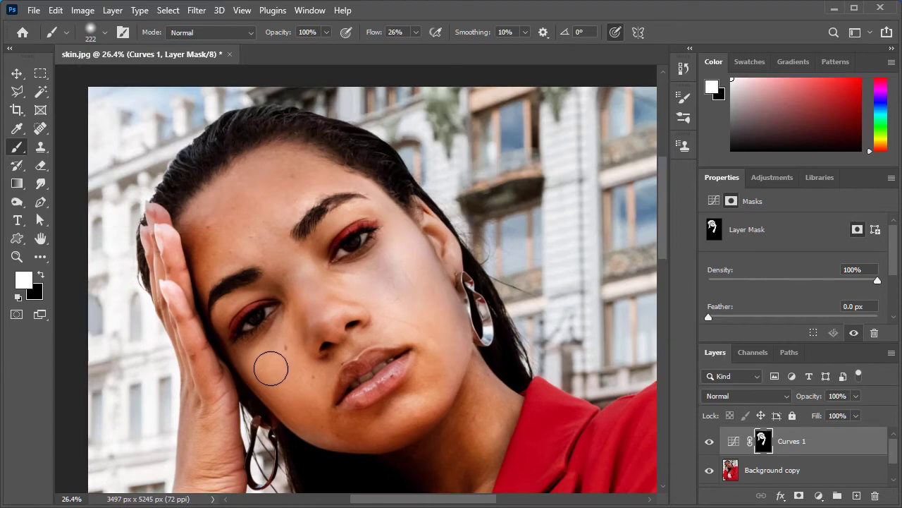
scroll(337, 233, "up", 3)
scroll(292, 427, "down", 3)
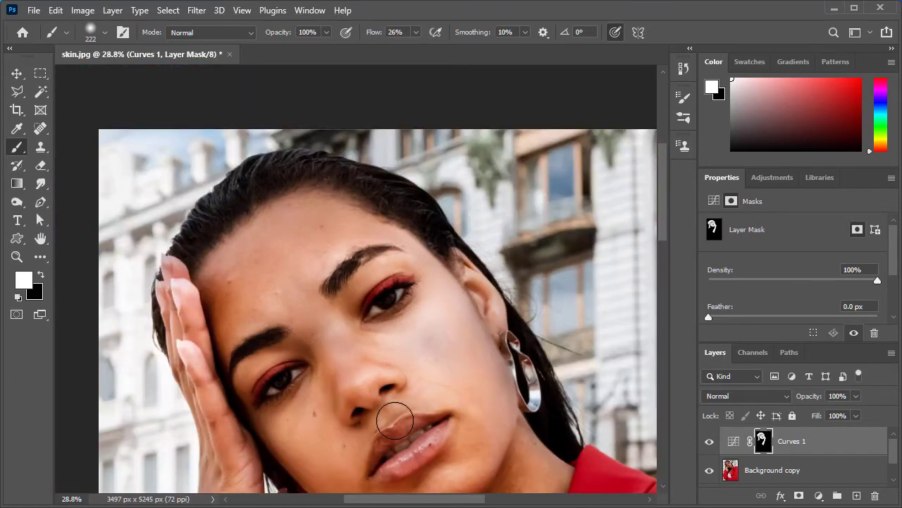
scroll(371, 358, "up", 2)
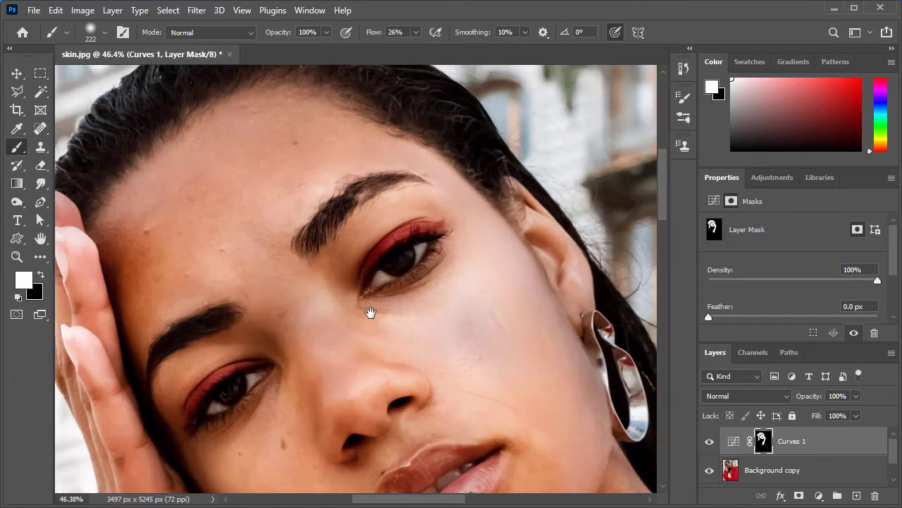
scroll(369, 312, "up", 1)
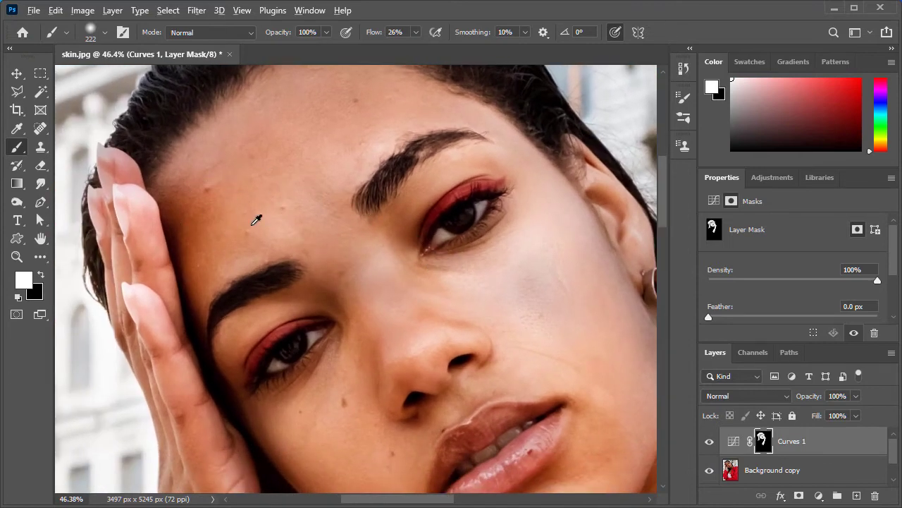
left_click_drag(301, 214, 272, 224)
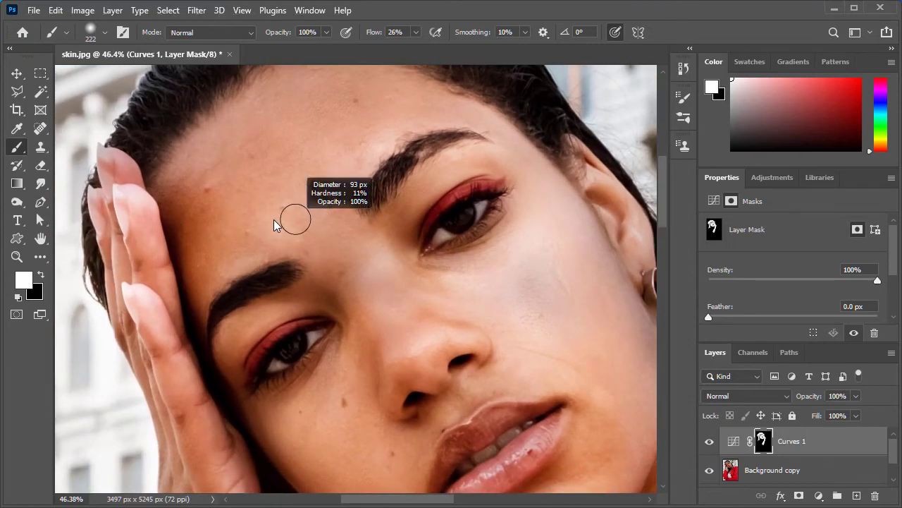
scroll(279, 191, "up", 3)
scroll(278, 191, "up", 2)
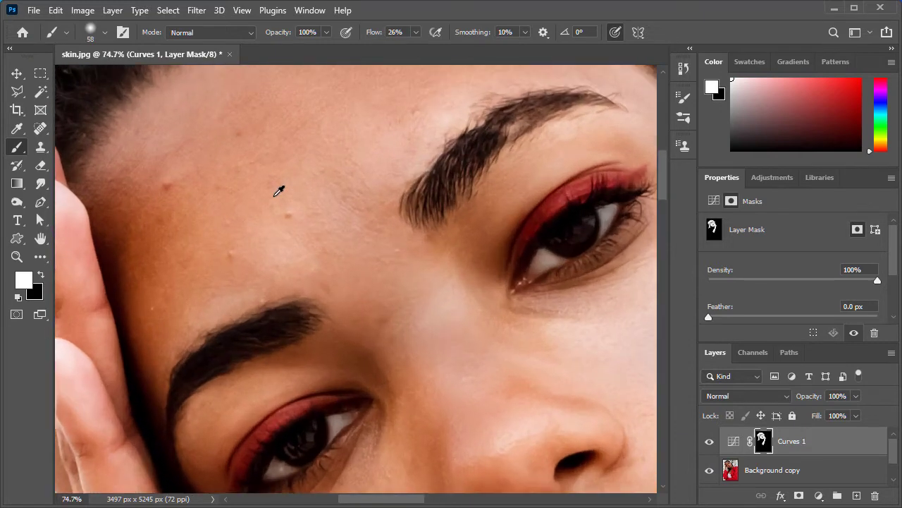
scroll(279, 191, "down", 2)
scroll(279, 191, "down", 2)
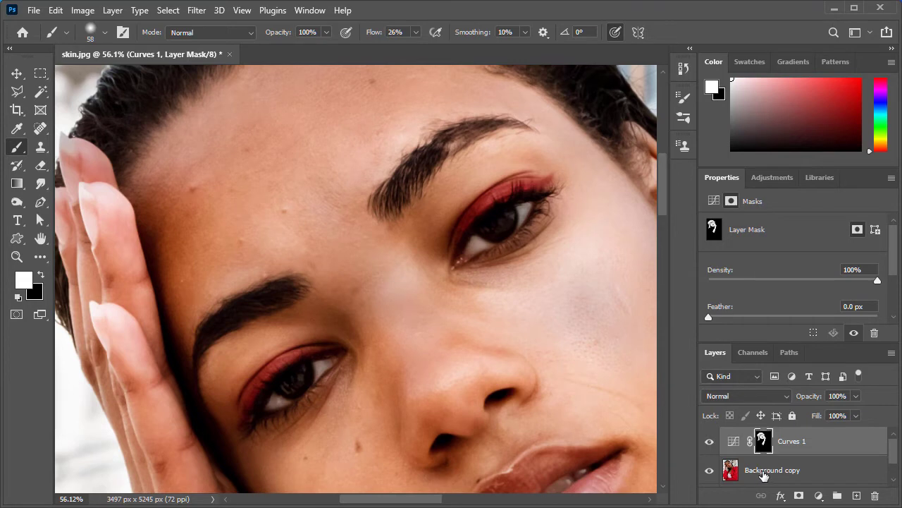
Step: Select the Background copy layer and choose the Spot Healing Brush
left_click(763, 476)
scroll(802, 456, "down", 1)
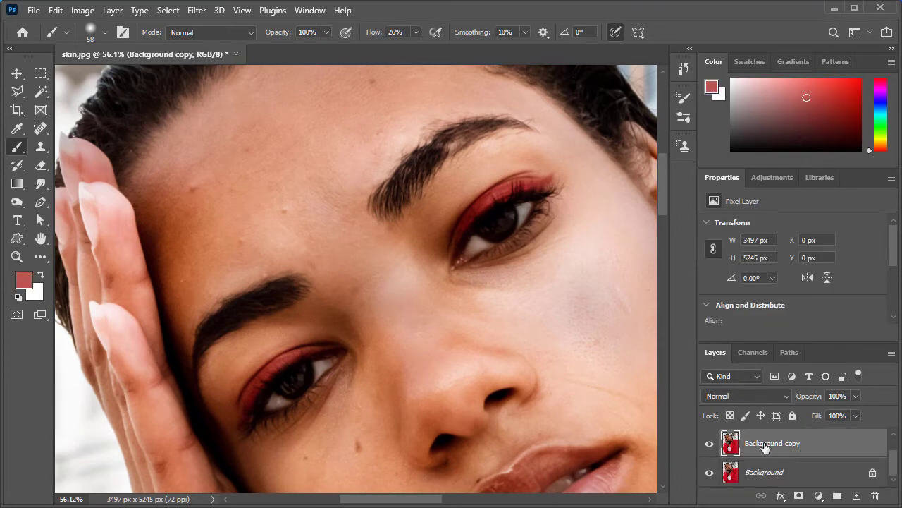
scroll(764, 447, "up", 1)
left_click(40, 128)
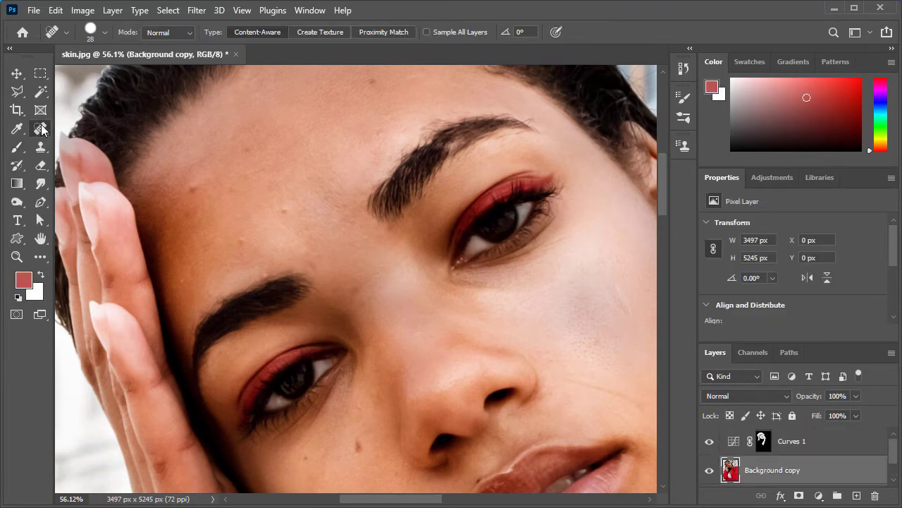
right_click(41, 128)
left_click(114, 128)
scroll(239, 186, "up", 2)
scroll(239, 186, "up", 1)
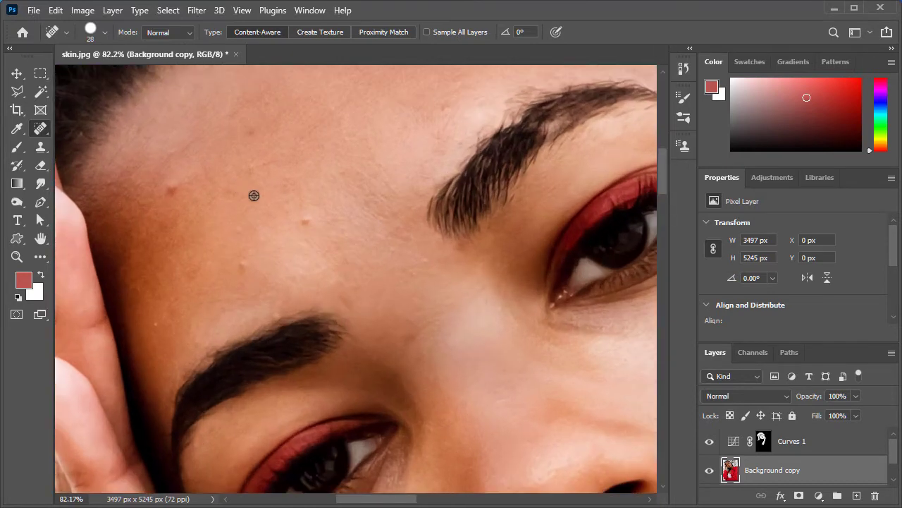
Step: Heal five small blemishes across the forehead and near the eyebrow
left_click(304, 219)
left_click(239, 262)
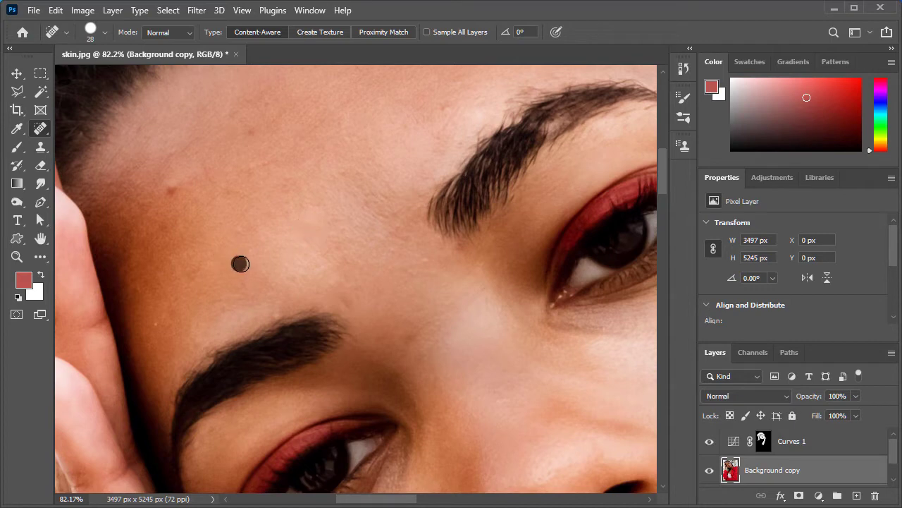
left_click(273, 313)
left_click(154, 324)
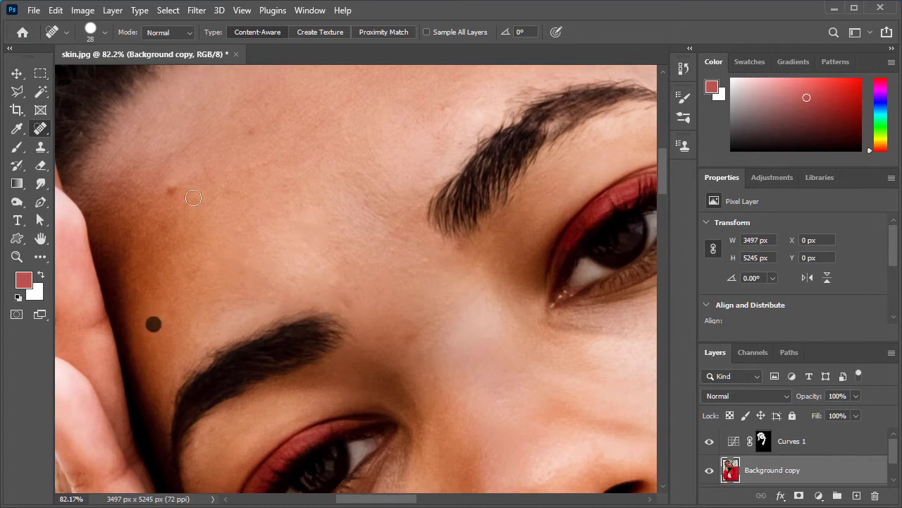
left_click(169, 189)
left_click_drag(346, 159, 187, 263)
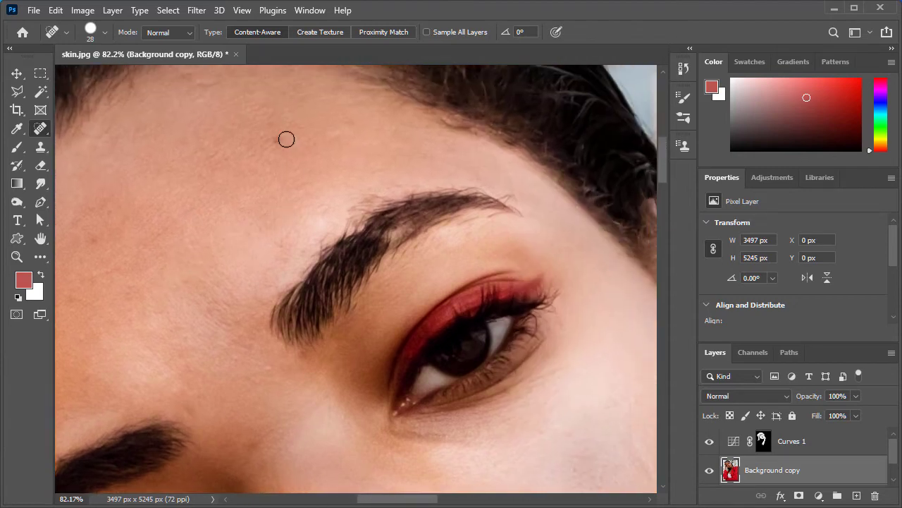
left_click_drag(281, 139, 291, 145)
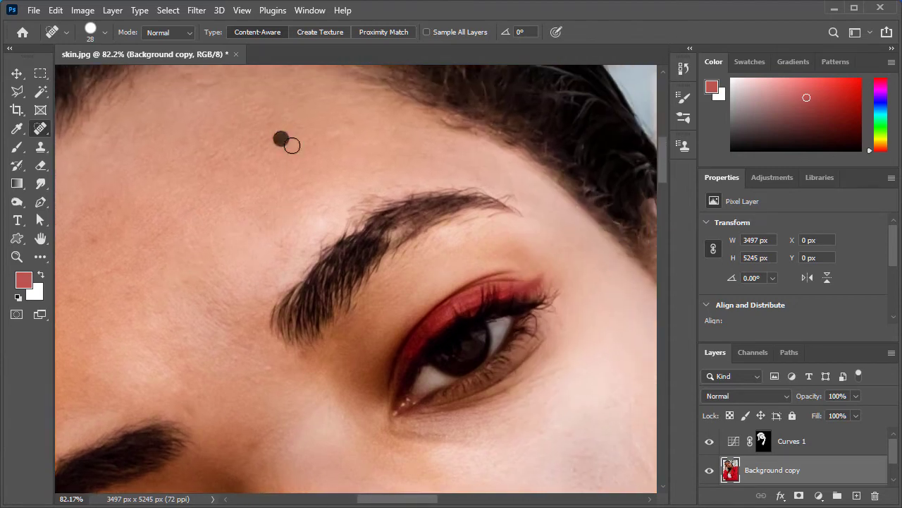
Step: Heal the spots above the eyebrow and smooth a light spot on the brow
left_click(378, 198)
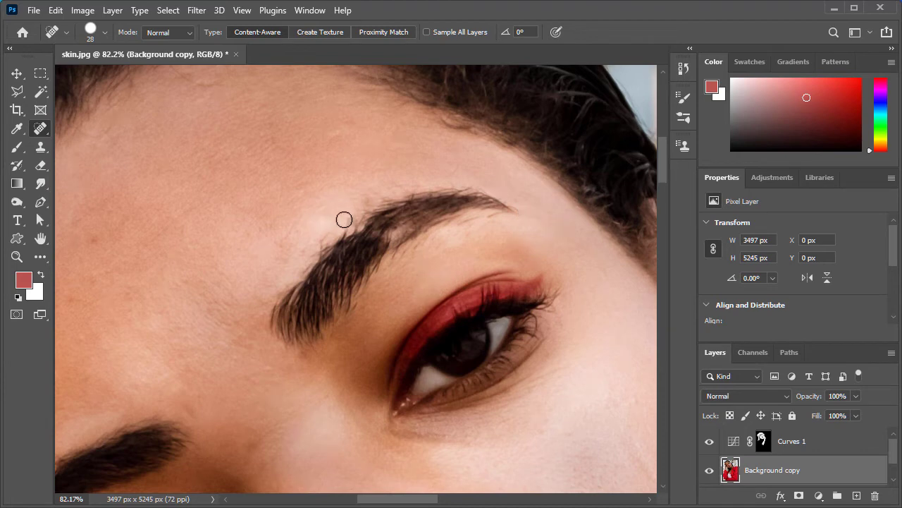
left_click(318, 235)
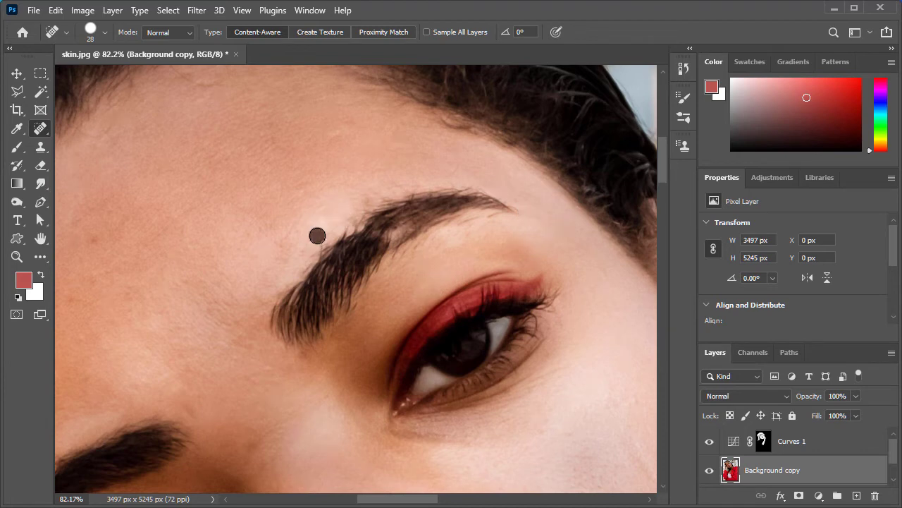
left_click(368, 200)
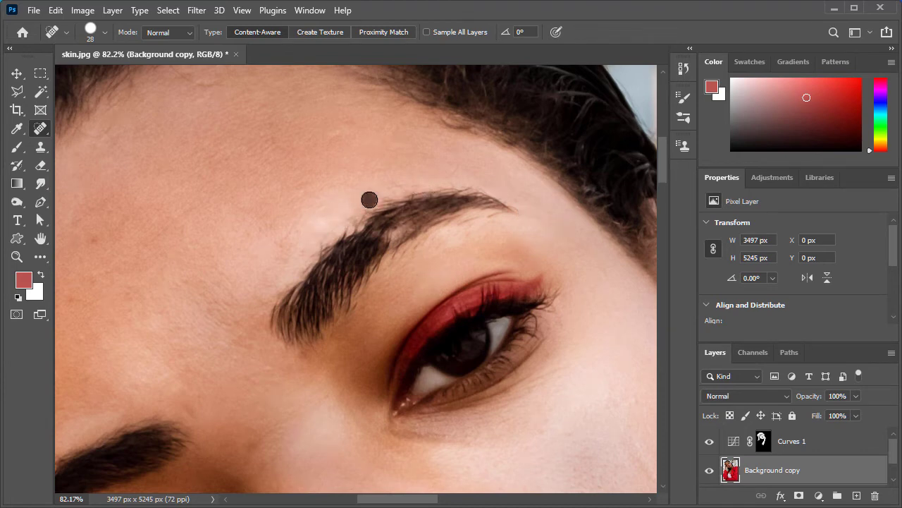
scroll(397, 244, "up", 3)
scroll(397, 244, "up", 2)
left_click(397, 244)
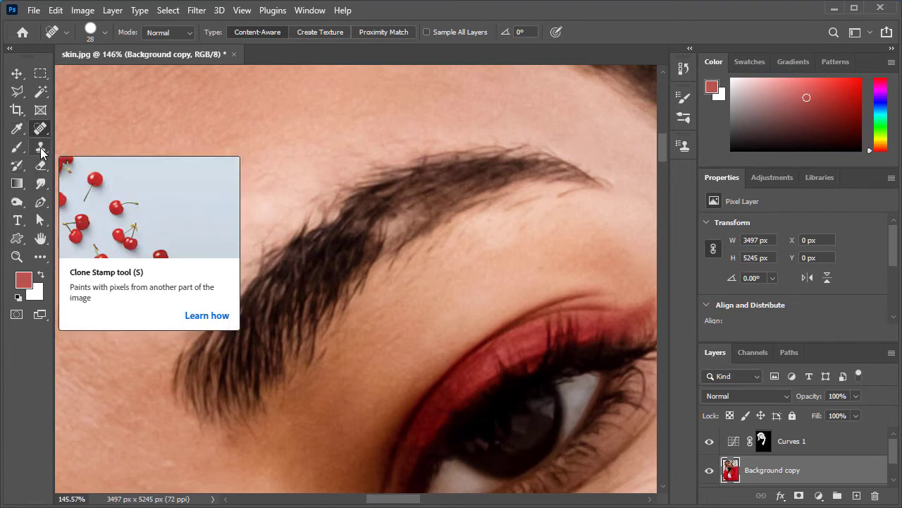
Step: Clone-stamp dark brow hair over the light eyebrow gap, enlarging the brush to 47 px
key("s")
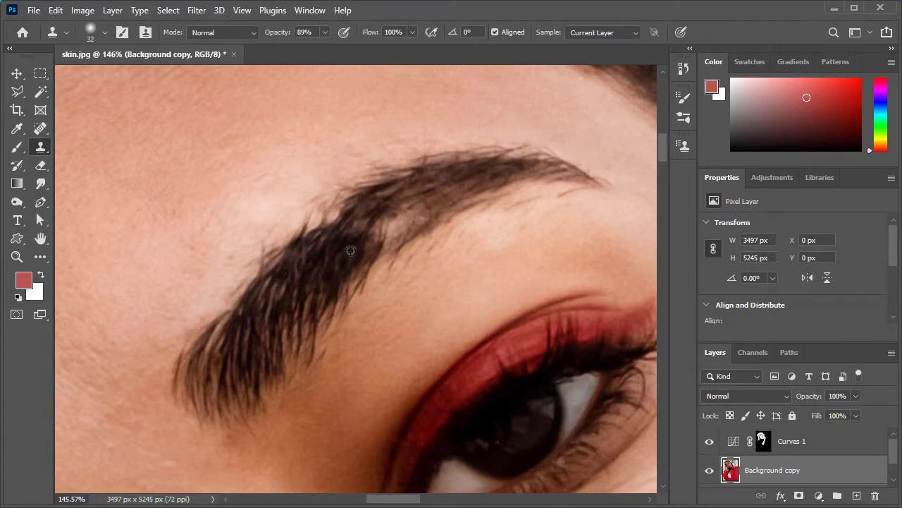
left_click(351, 250, "alt")
mouse_move(373, 237)
left_mouse_down()
mouse_move(393, 229)
mouse_move(383, 235)
left_mouse_up()
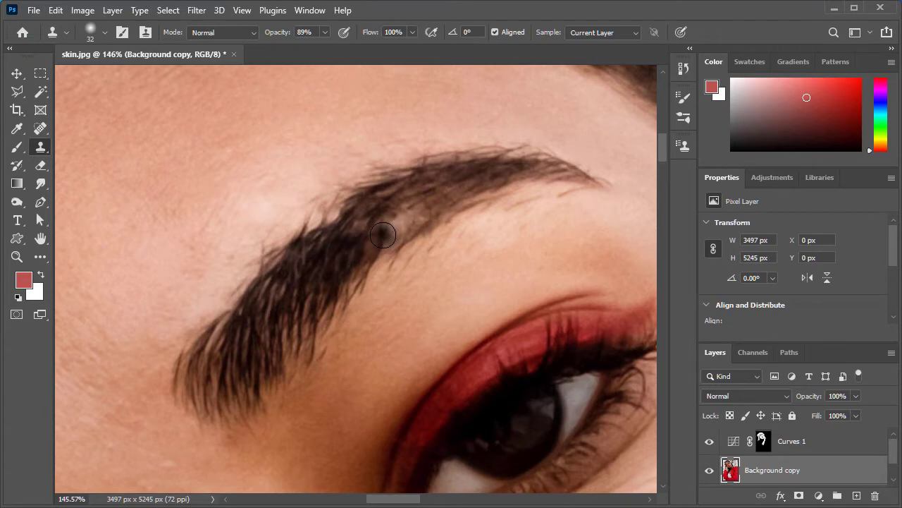
mouse_move(467, 196)
left_mouse_down()
mouse_move(397, 224)
mouse_move(458, 194)
left_mouse_up()
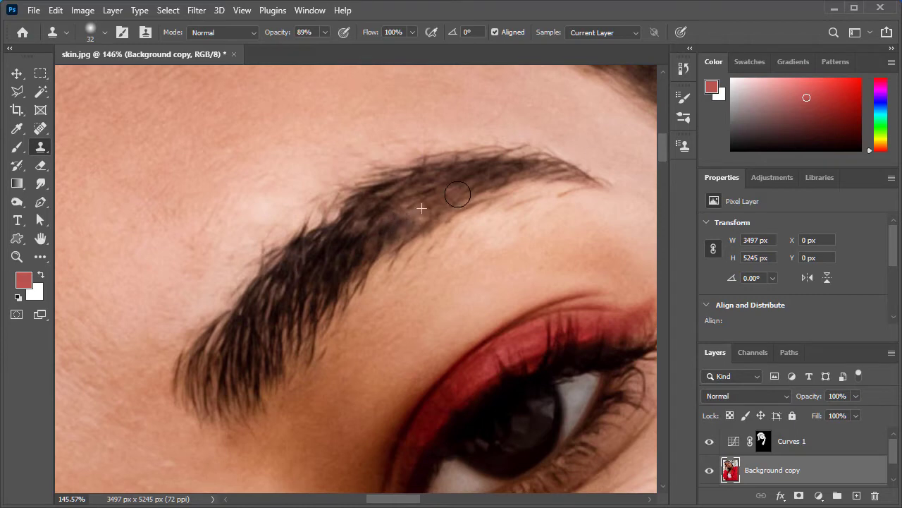
scroll(395, 233, "down", 3)
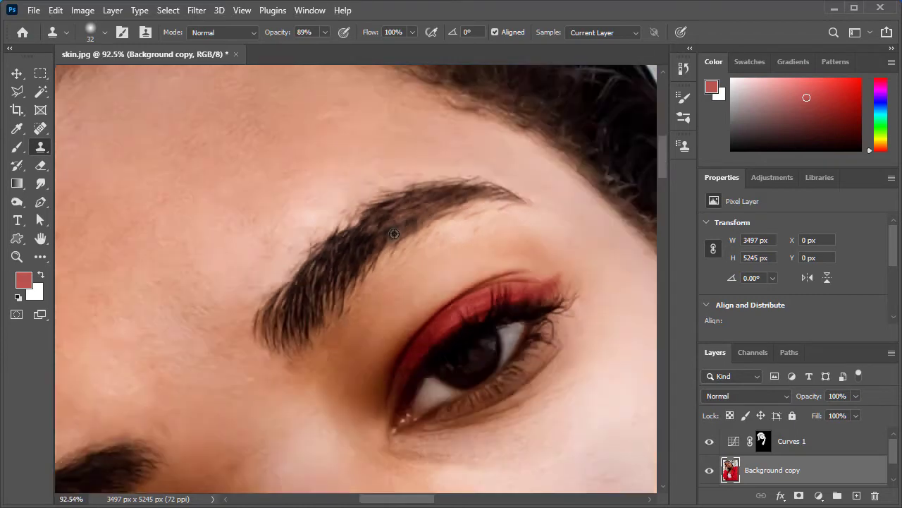
scroll(394, 234, "down", 2)
scroll(397, 248, "down", 1)
scroll(397, 247, "up", 3)
key("bracketright")
key("bracketright")
key("bracketright")
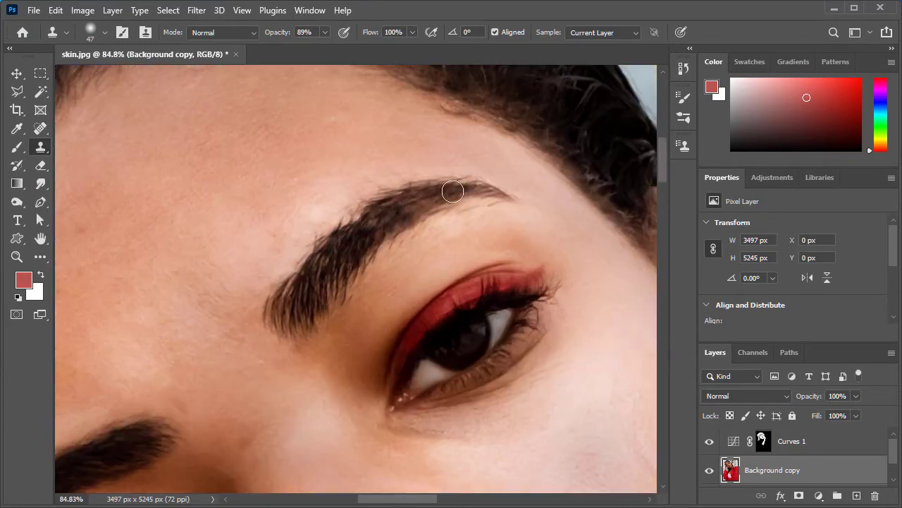
scroll(452, 191, "down", 3)
scroll(330, 279, "up", 2)
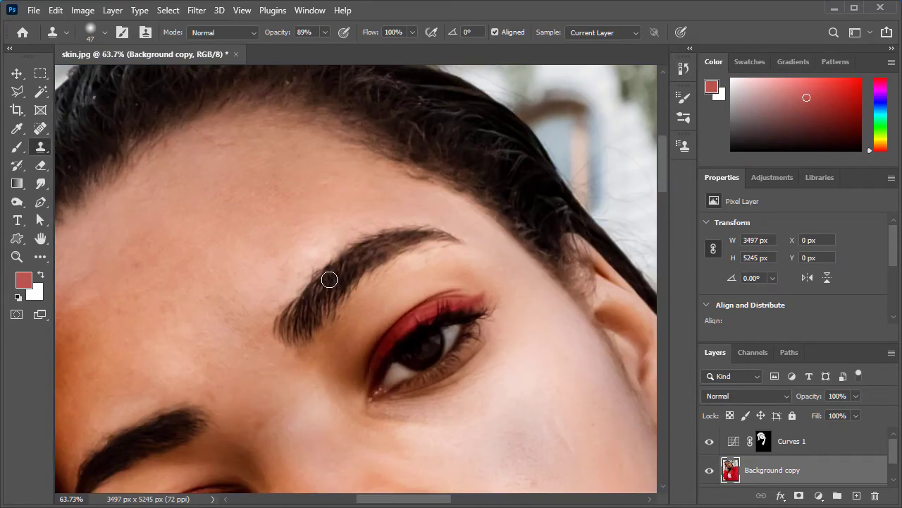
scroll(330, 280, "down", 3)
scroll(560, 397, "up", 2)
key("j")
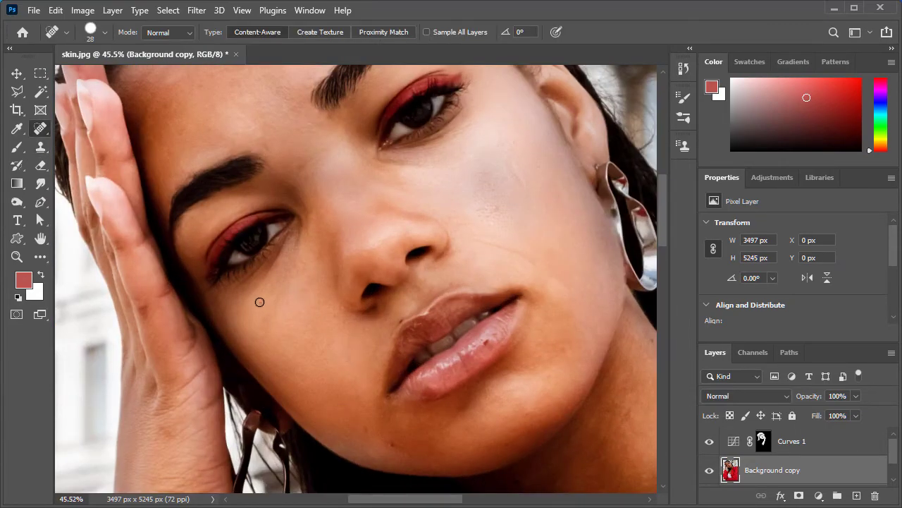
scroll(260, 302, "down", 3)
scroll(282, 310, "right", 1)
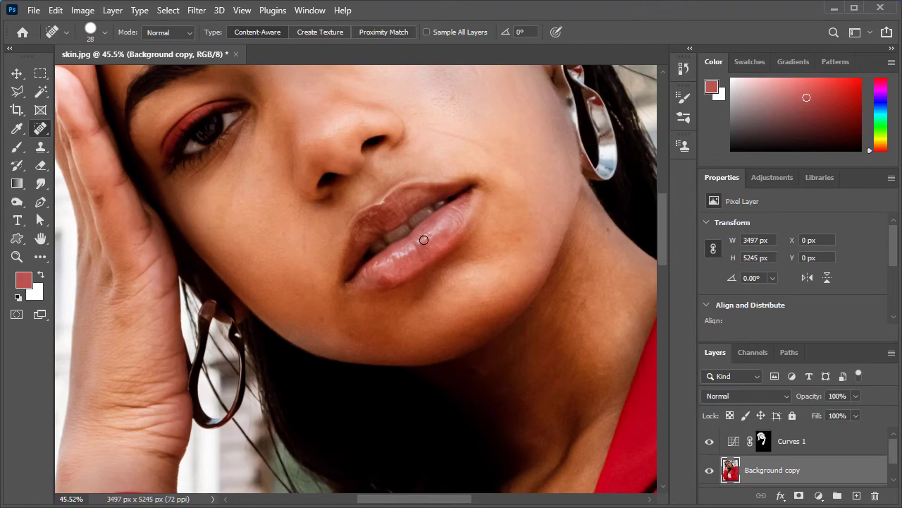
scroll(433, 133, "down", 2)
scroll(427, 123, "down", 1)
scroll(445, 193, "down", 2)
scroll(446, 194, "down", 1)
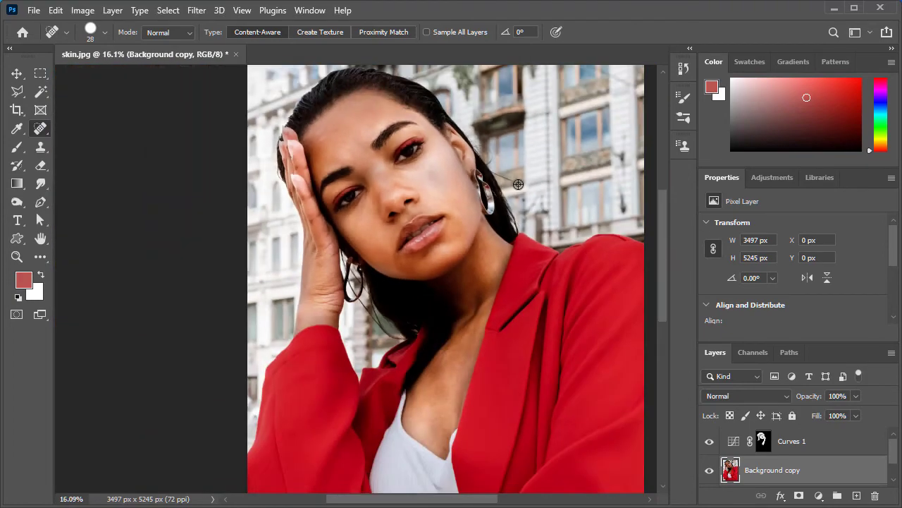
scroll(423, 212, "up", 1)
scroll(416, 225, "right", 1)
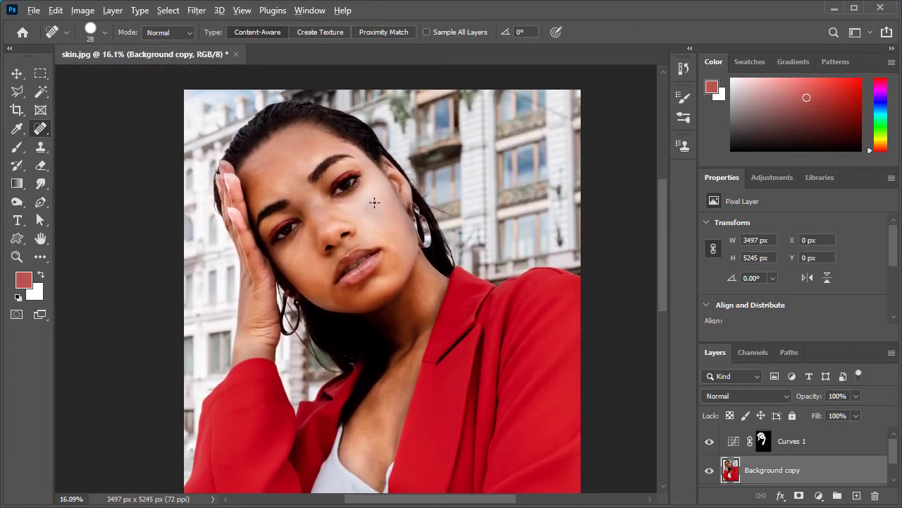
scroll(374, 202, "up", 2)
Step: Select Curves 1 and switch its curve to the Red channel
left_click(792, 441)
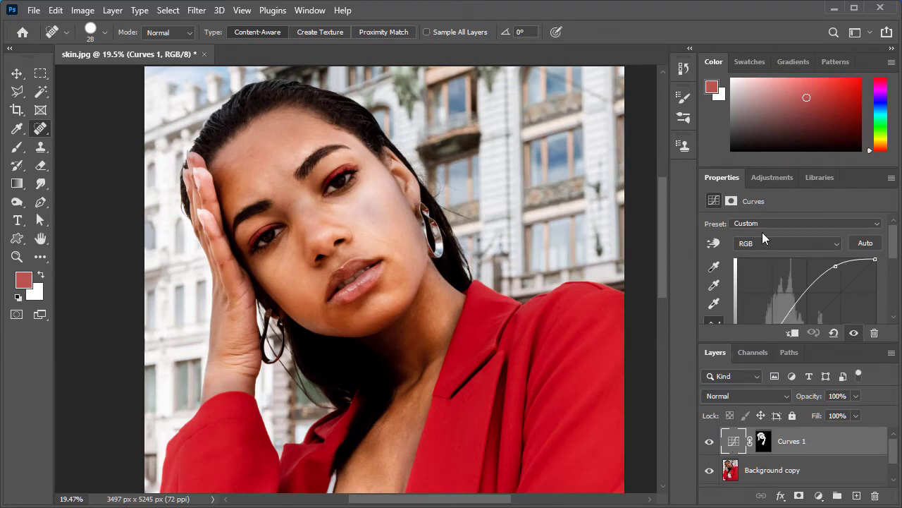
scroll(385, 234, "up", 1)
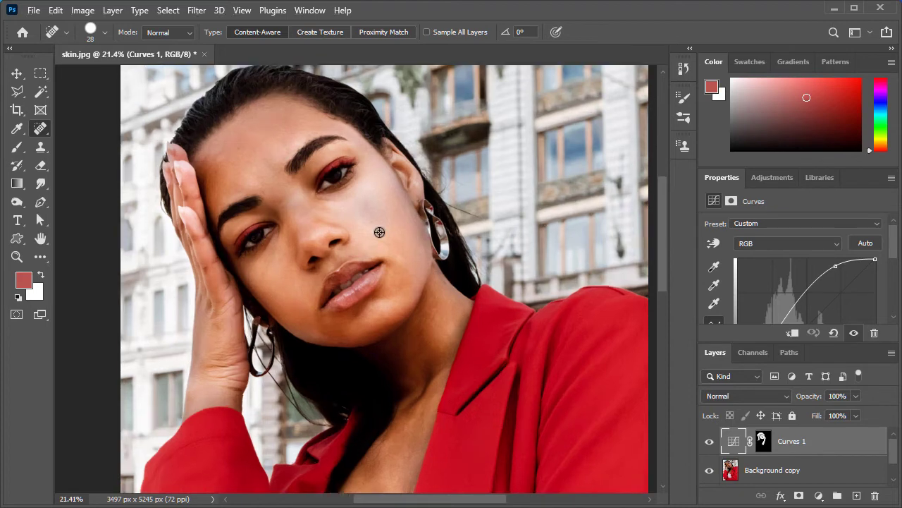
scroll(384, 234, "up", 1)
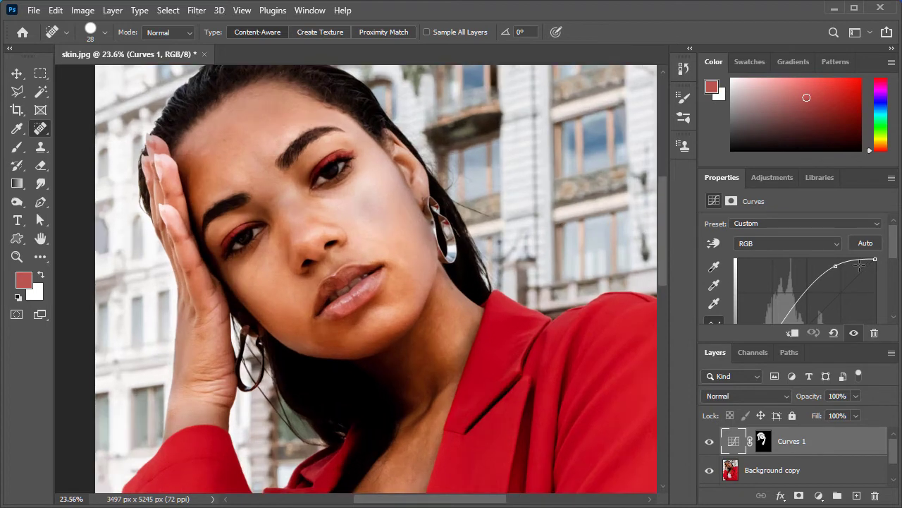
left_click(746, 247)
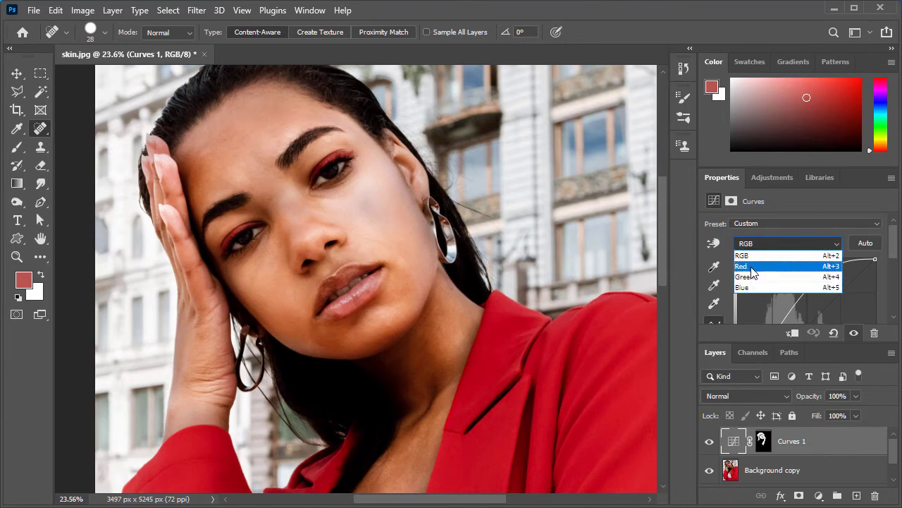
left_click(751, 266)
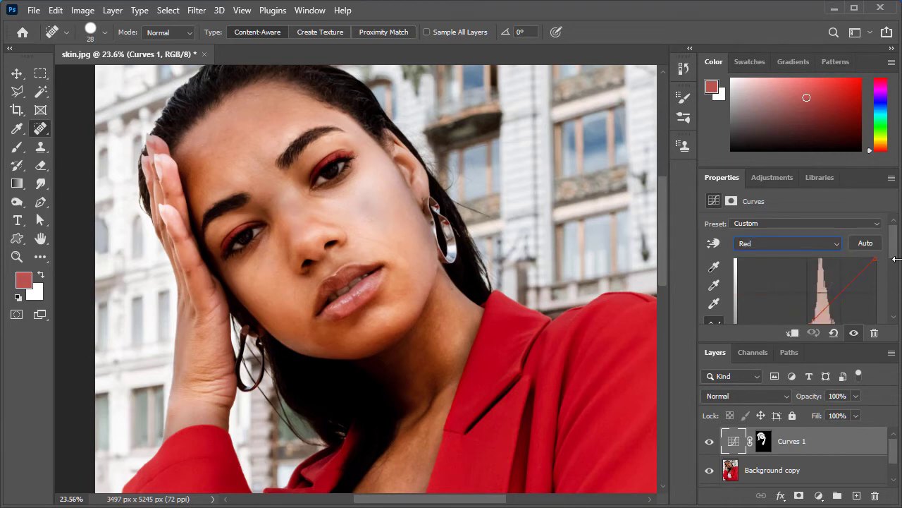
Step: Add a control point on the red curve and nudge it to retune the skin's redness
left_click_drag(892, 258, 890, 270)
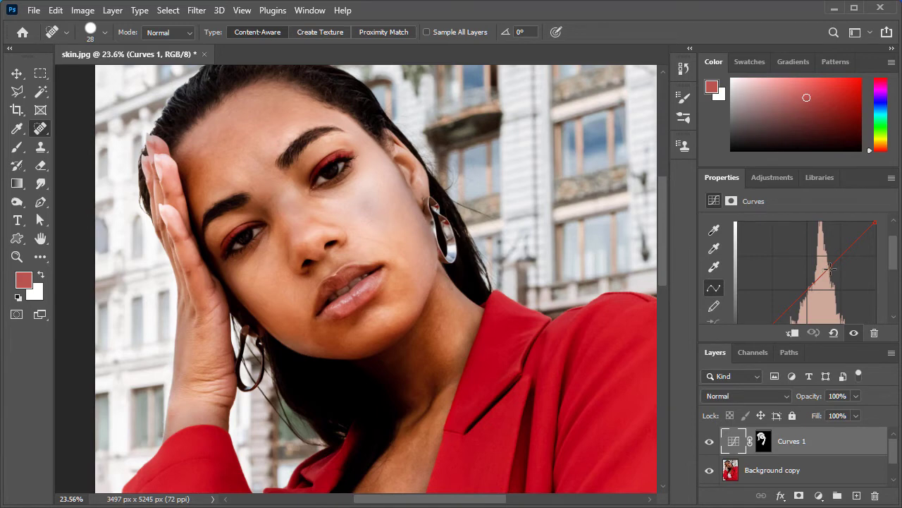
left_click_drag(831, 268, 834, 270)
mouse_move(828, 277)
left_mouse_down()
mouse_move(821, 263)
mouse_move(830, 274)
left_mouse_up()
scroll(376, 261, "down", 1)
scroll(377, 261, "down", 1)
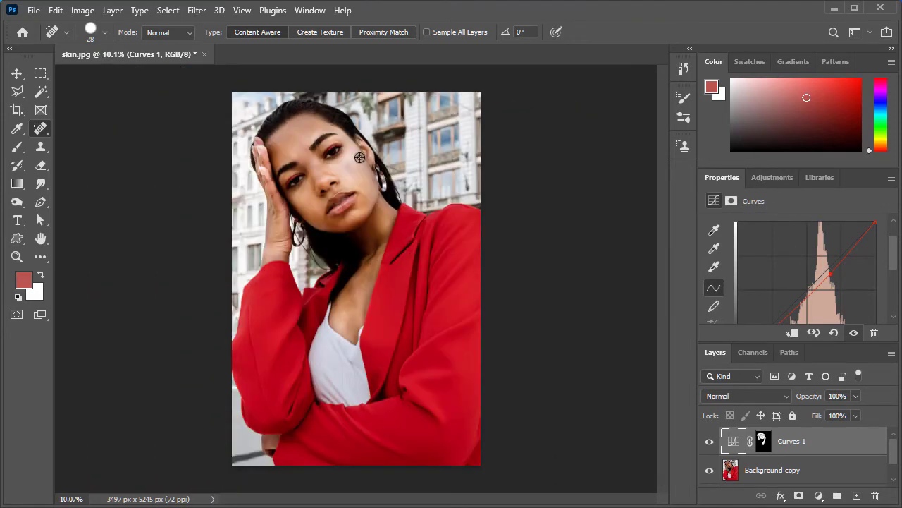
scroll(360, 157, "up", 1)
scroll(360, 158, "up", 1)
scroll(359, 157, "up", 1)
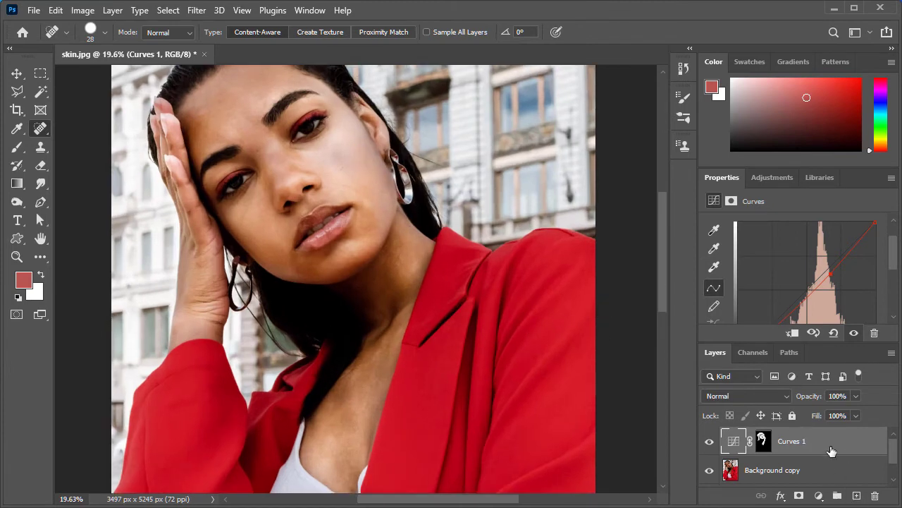
left_click(855, 445)
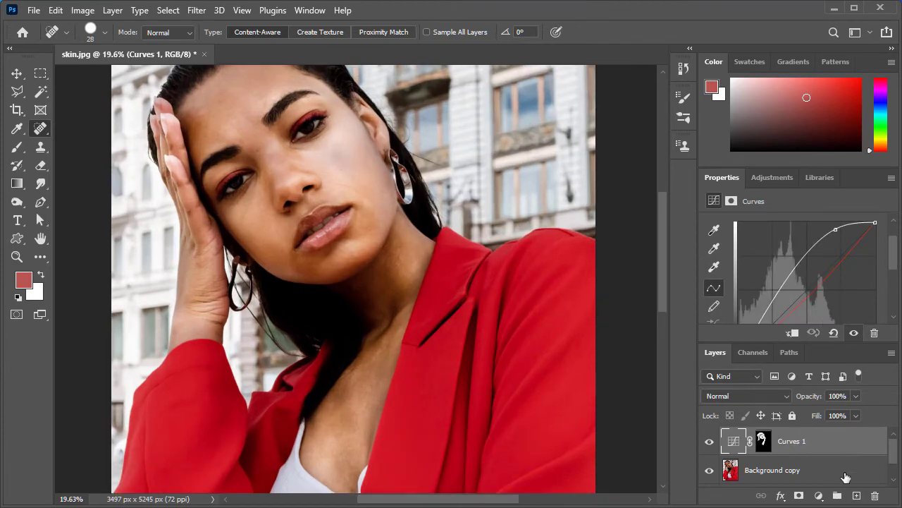
Step: Add a Levels adjustment layer above Curves 1, leaving its channel on RGB
left_click(789, 471)
left_click(807, 444)
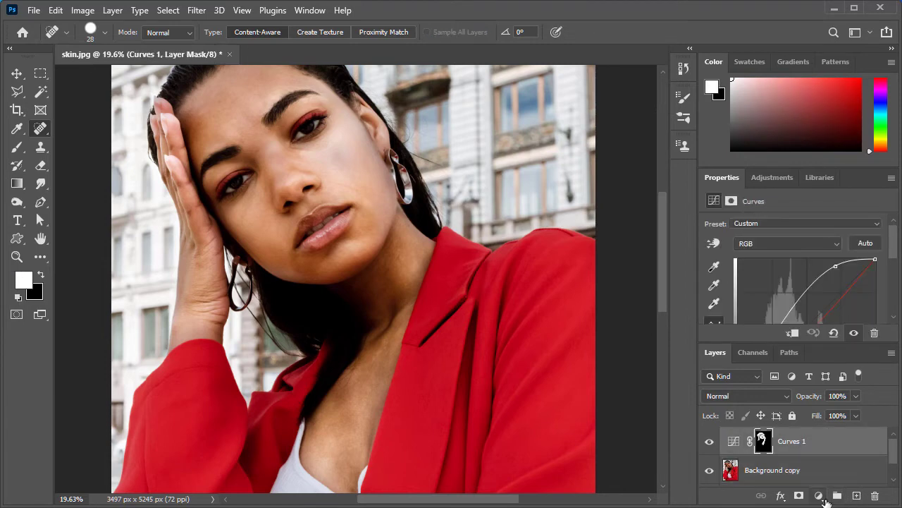
left_click(819, 496)
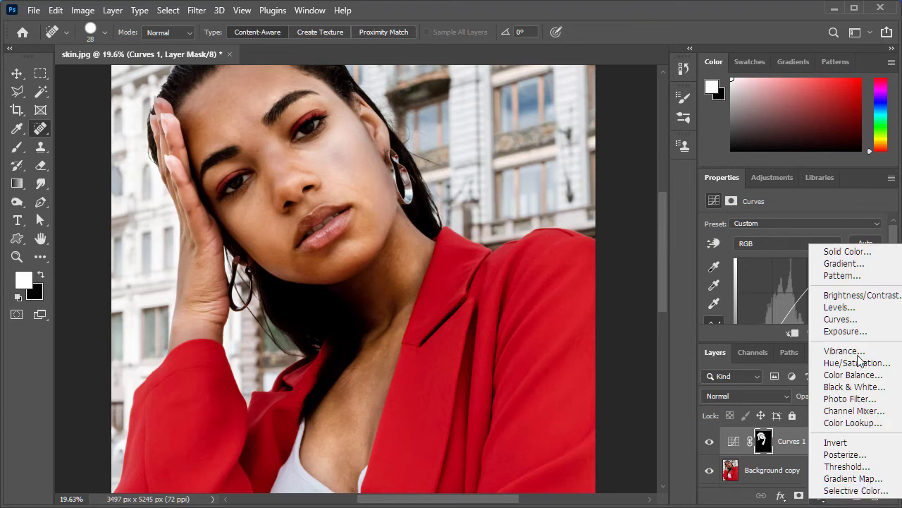
left_click(847, 308)
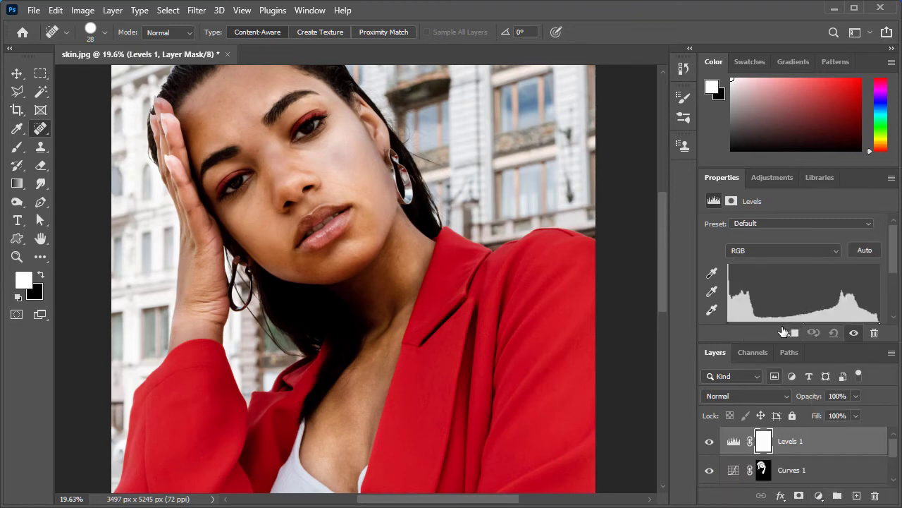
left_click_drag(897, 275, 898, 279)
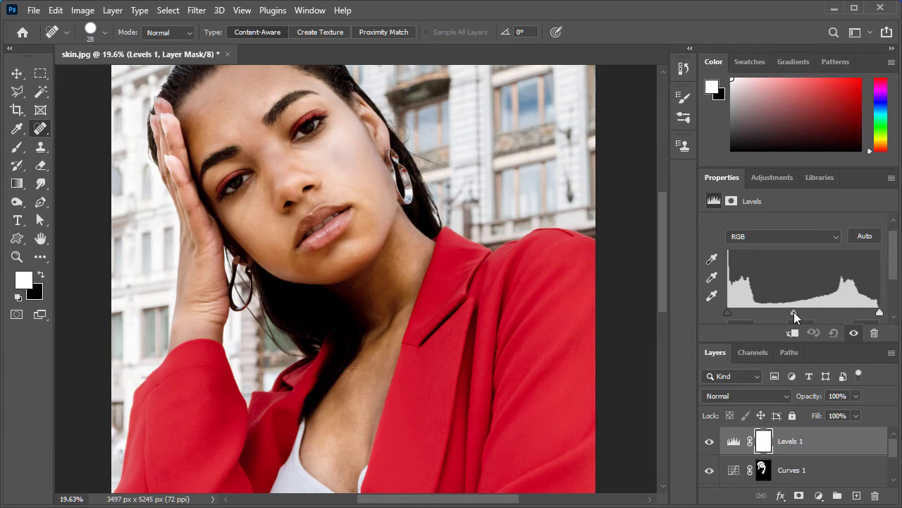
left_click(789, 237)
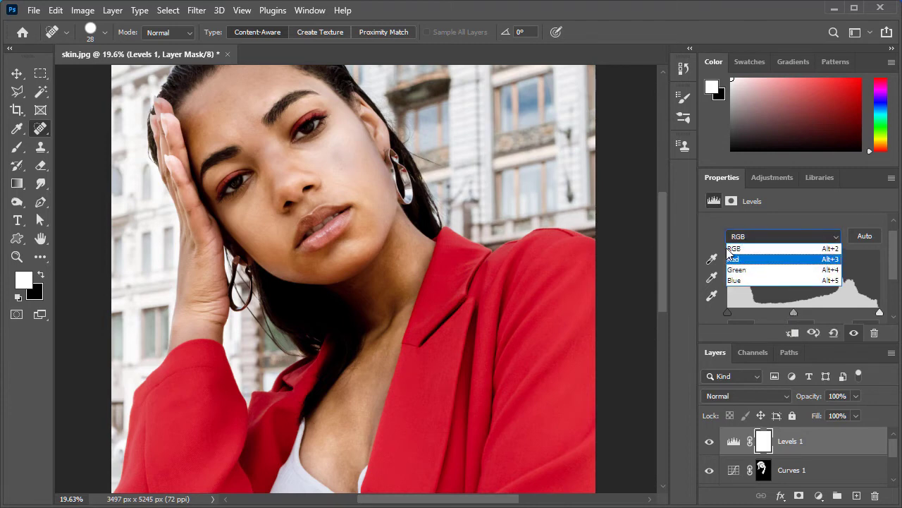
left_click(816, 206)
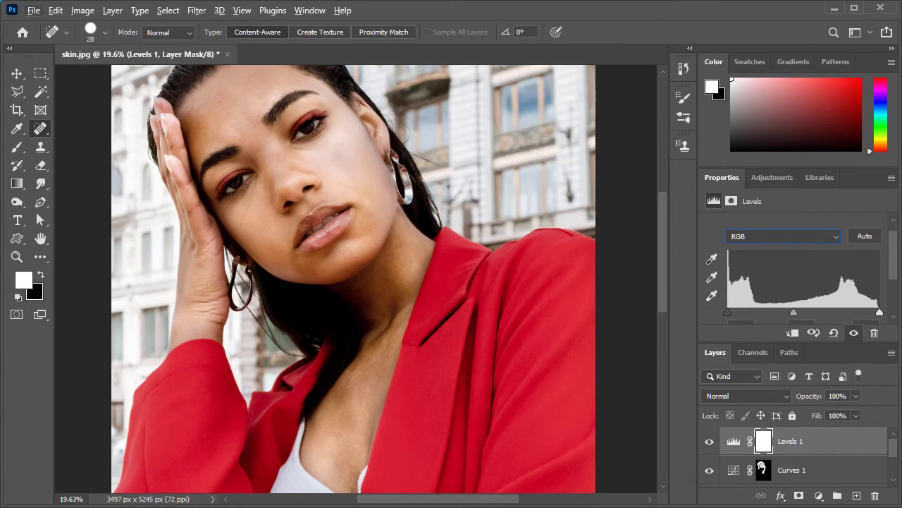
Step: Zoom in on the lips and switch to the Brush tool
scroll(329, 115, "up", 2)
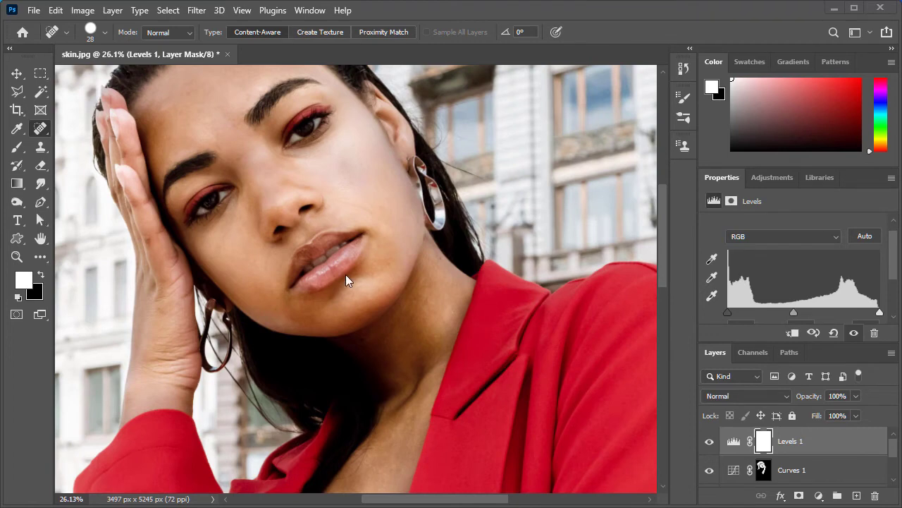
scroll(346, 277, "up", 2)
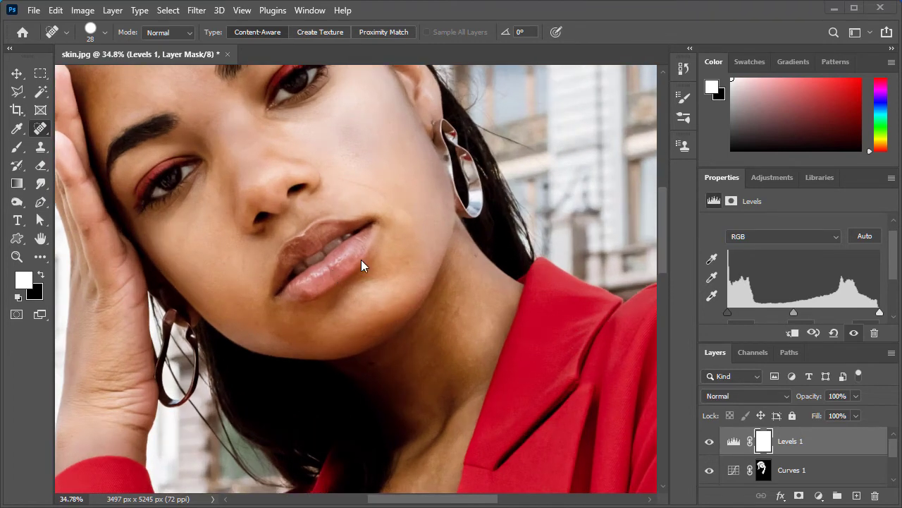
scroll(361, 260, "down", 2)
scroll(366, 255, "up", 2)
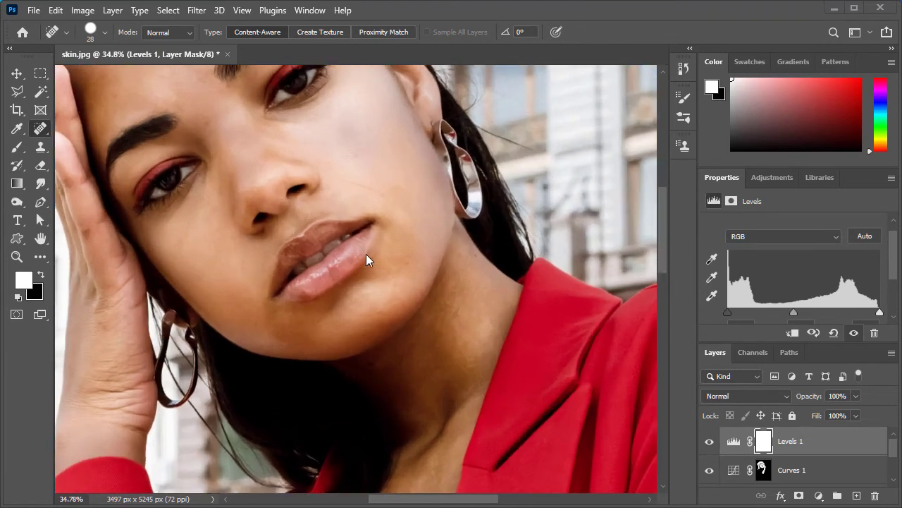
left_click(18, 150)
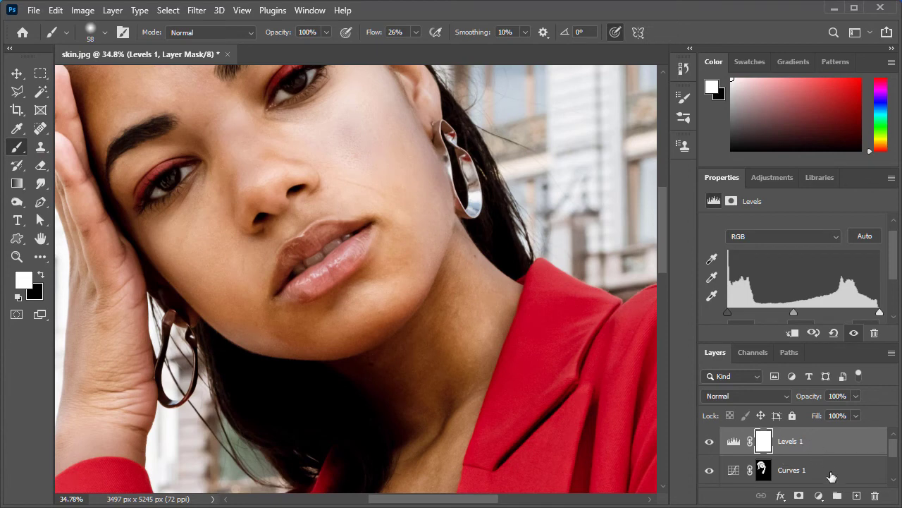
Step: Add an empty Layer 1 and sample the eyelid's dark red as the paint colour
left_click(858, 499)
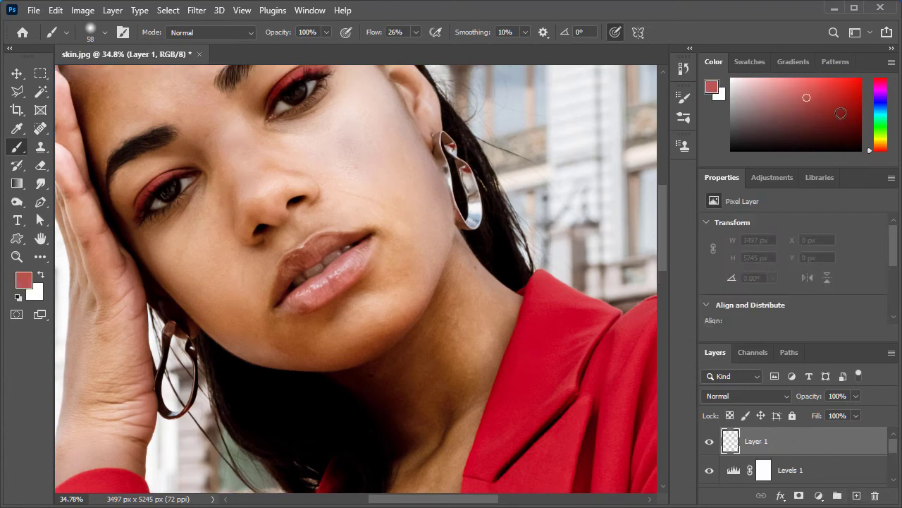
left_click_drag(832, 90, 848, 84)
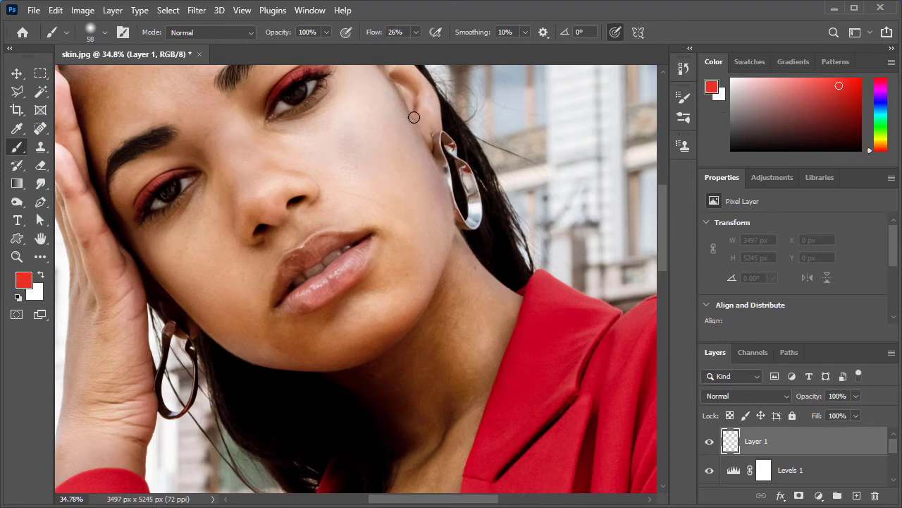
scroll(417, 134, "up", 3)
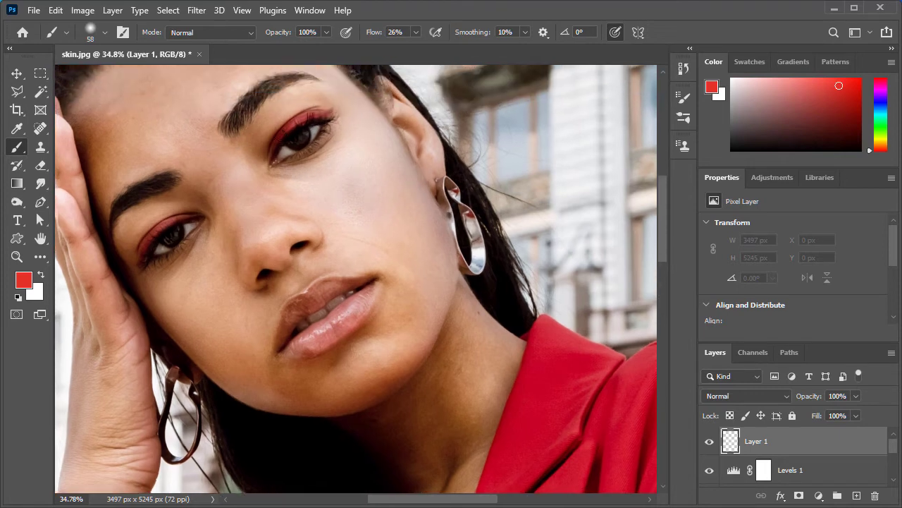
left_click(292, 119, "alt")
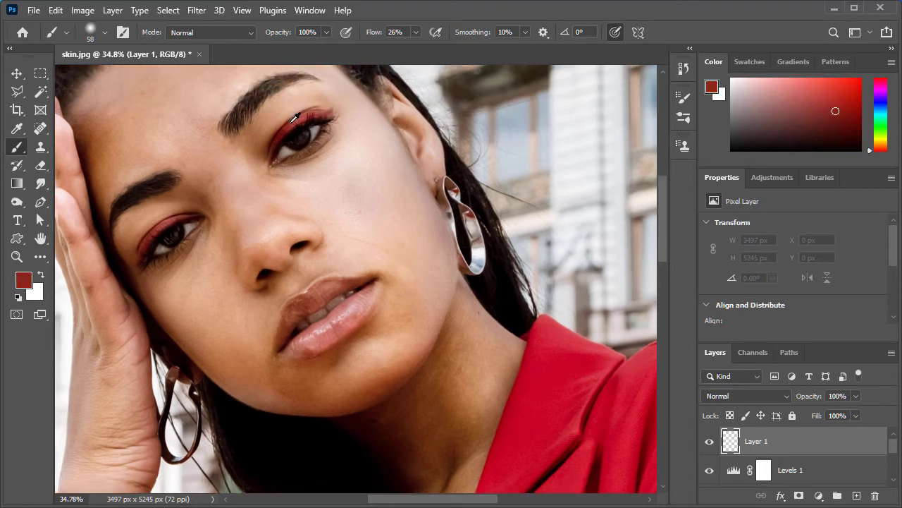
left_click(734, 395)
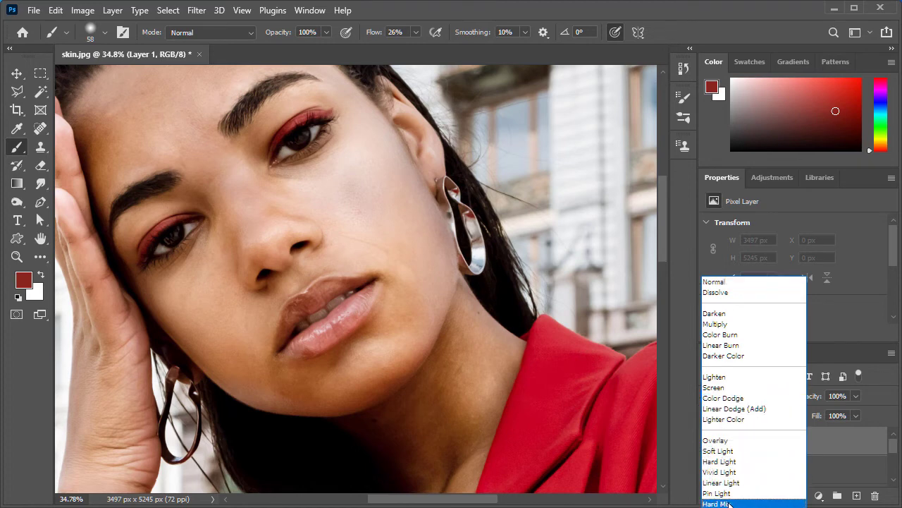
Step: Set Layer 1 to Overlay, enlarge the brush to 70 pixels and paint red over the upper lip
left_click(729, 443)
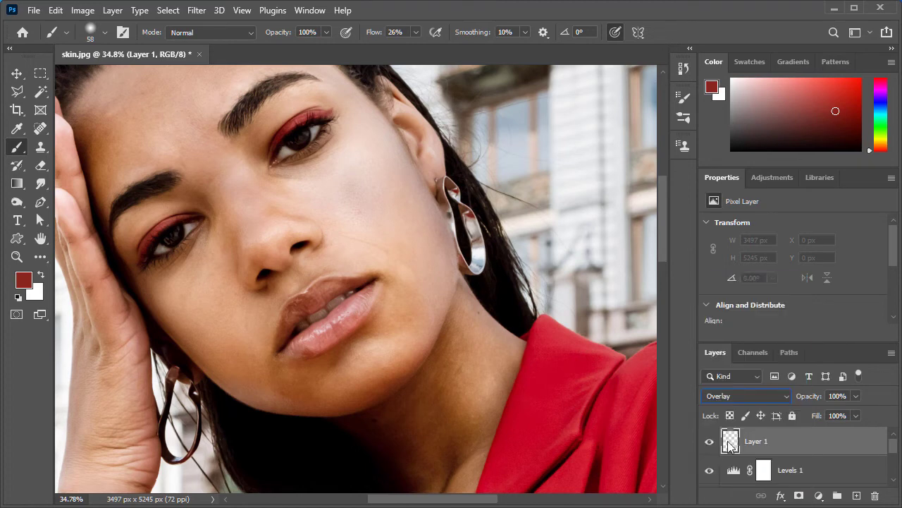
right_click(367, 311, "alt")
mouse_move(372, 313)
left_mouse_down()
mouse_move(347, 322)
mouse_move(356, 304)
mouse_move(333, 333)
mouse_move(293, 345)
mouse_move(343, 317)
mouse_move(288, 353)
mouse_move(361, 301)
mouse_move(313, 336)
left_mouse_up()
mouse_move(355, 287)
left_mouse_down()
mouse_move(363, 284)
mouse_move(331, 287)
mouse_move(294, 314)
mouse_move(302, 303)
mouse_move(282, 338)
mouse_move(296, 318)
left_mouse_up()
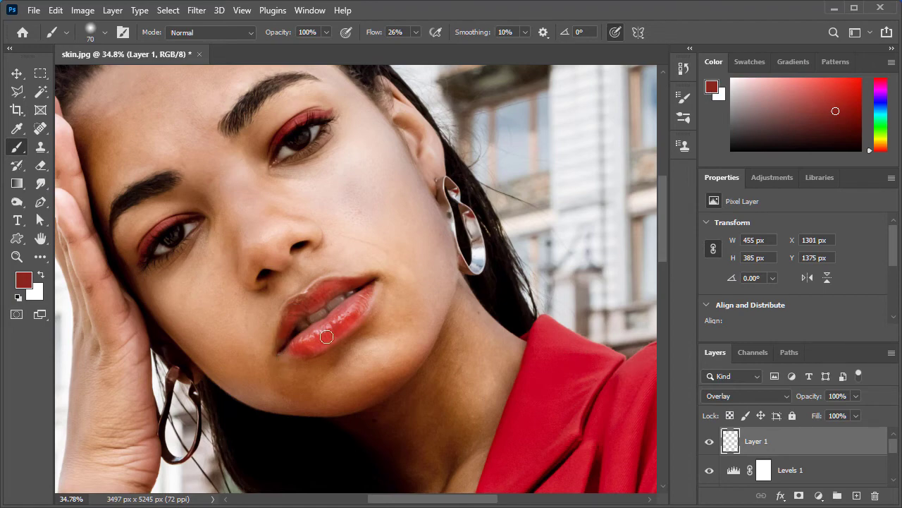
Step: Add more red to the lips, undo the last stroke and check the tint up close
scroll(340, 297, "down", 2)
scroll(343, 295, "down", 2)
scroll(374, 322, "up", 3)
scroll(354, 317, "up", 1)
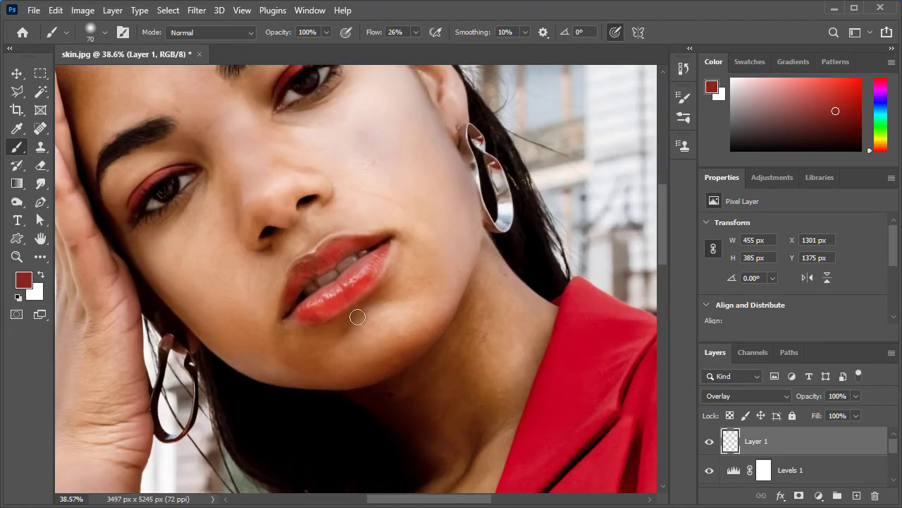
left_click_drag(308, 260, 292, 296)
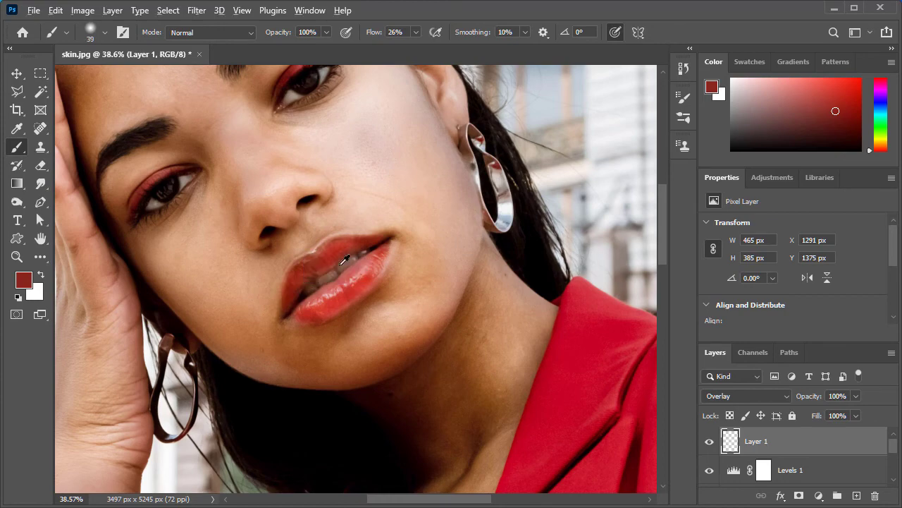
scroll(339, 291, "down", 1)
scroll(339, 291, "up", 3)
key("ctrl+z")
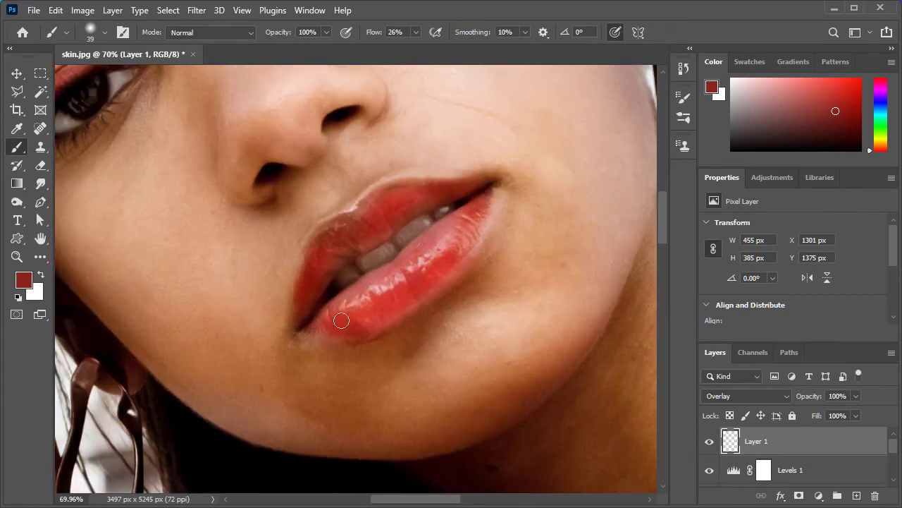
scroll(360, 215, "down", 3)
scroll(374, 240, "down", 1)
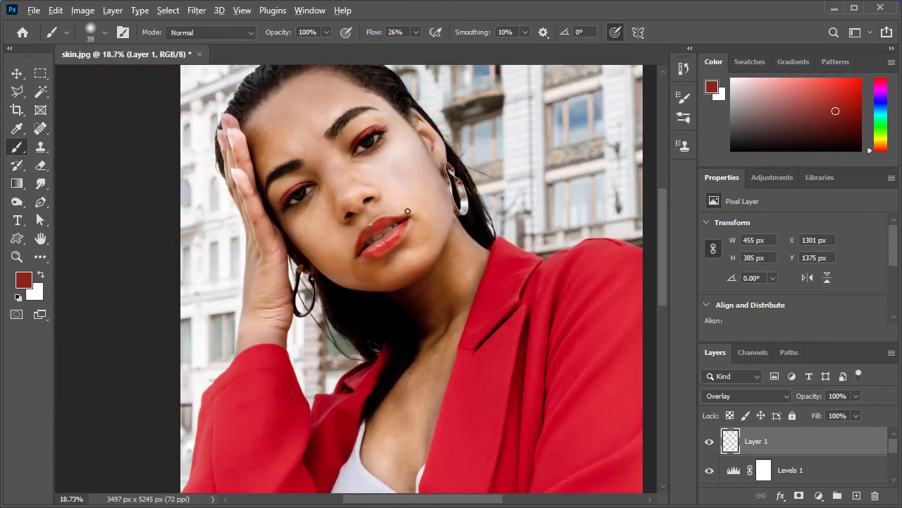
scroll(381, 257, "up", 2)
scroll(381, 258, "up", 3)
scroll(323, 252, "down", 5)
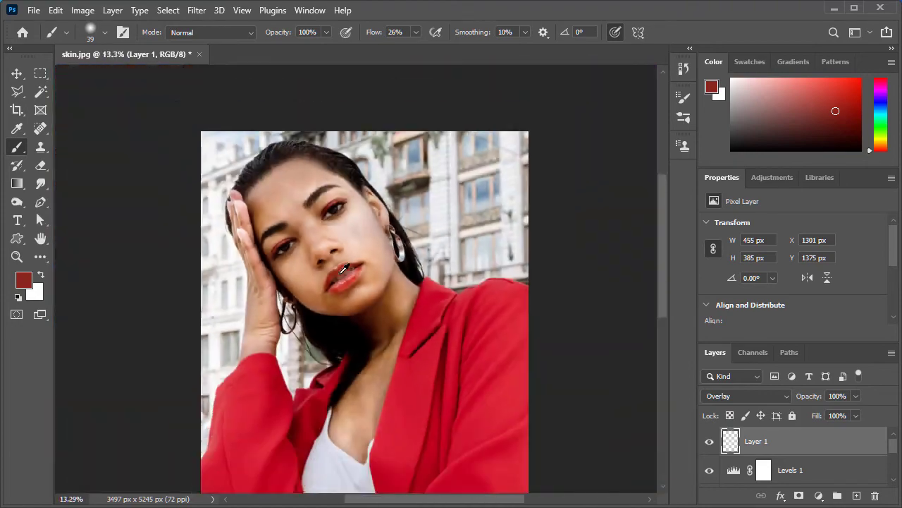
scroll(357, 291, "down", 1)
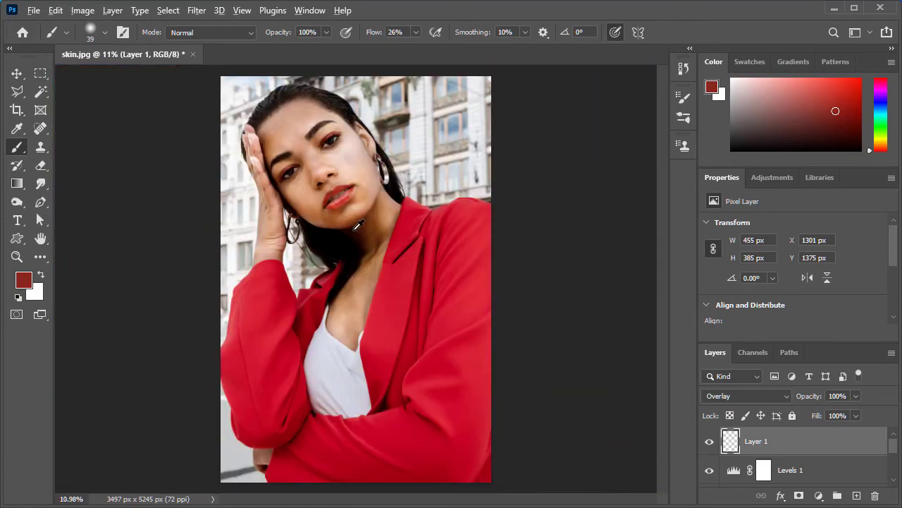
scroll(356, 144, "up", 3)
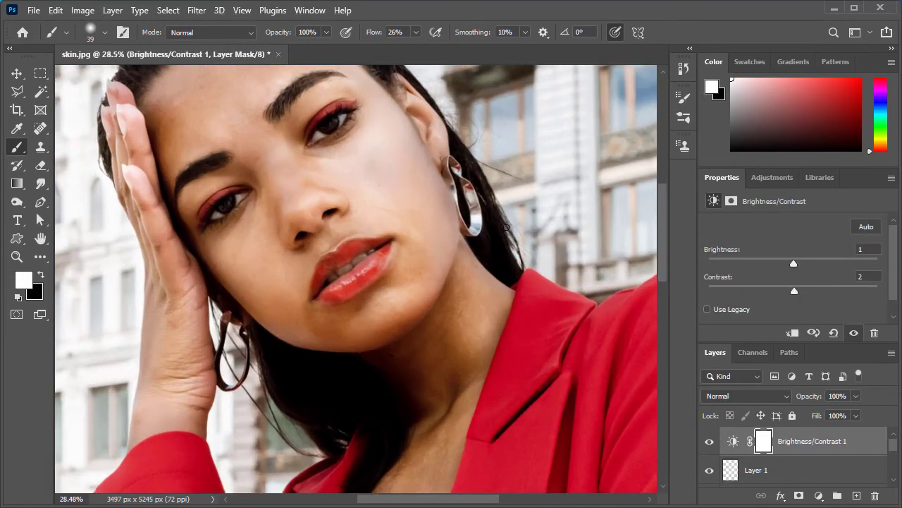
Step: Dodge the earring, lower lip and raised-hand fingers on the Background copy layer
left_click(18, 204)
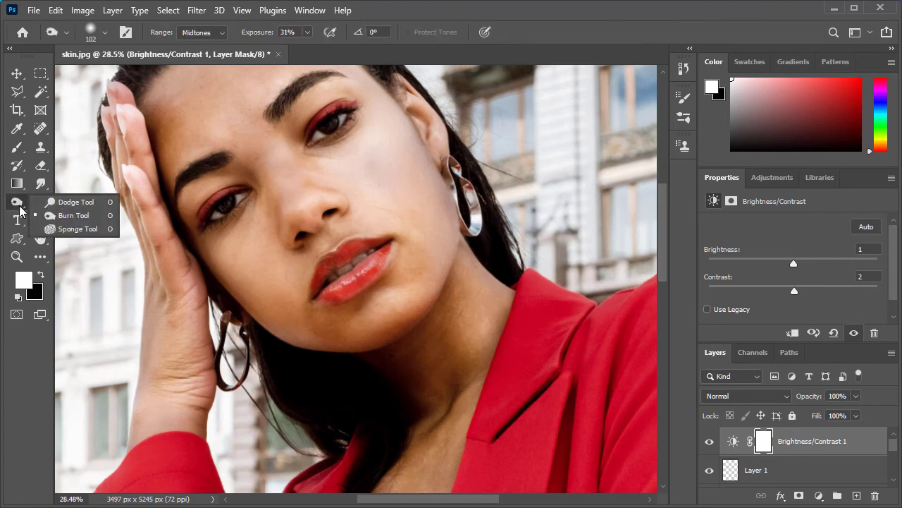
left_click(76, 203)
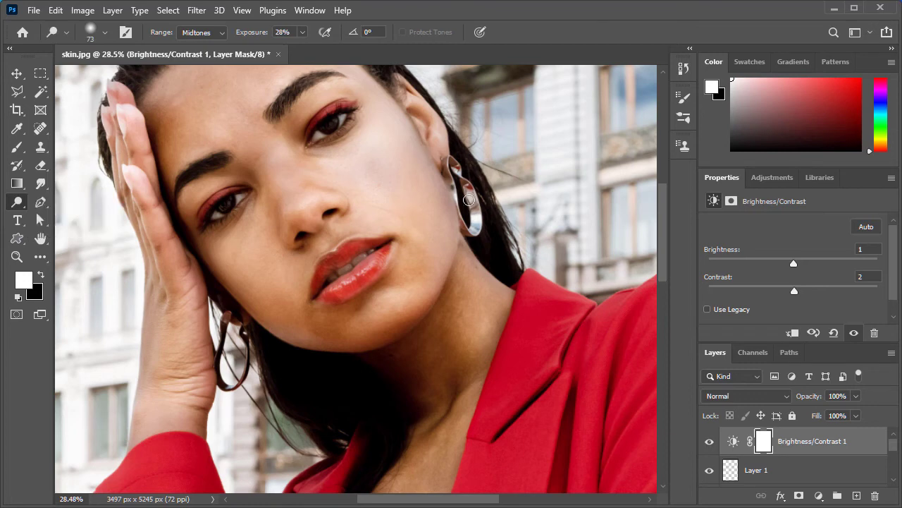
scroll(825, 448, "down", 3)
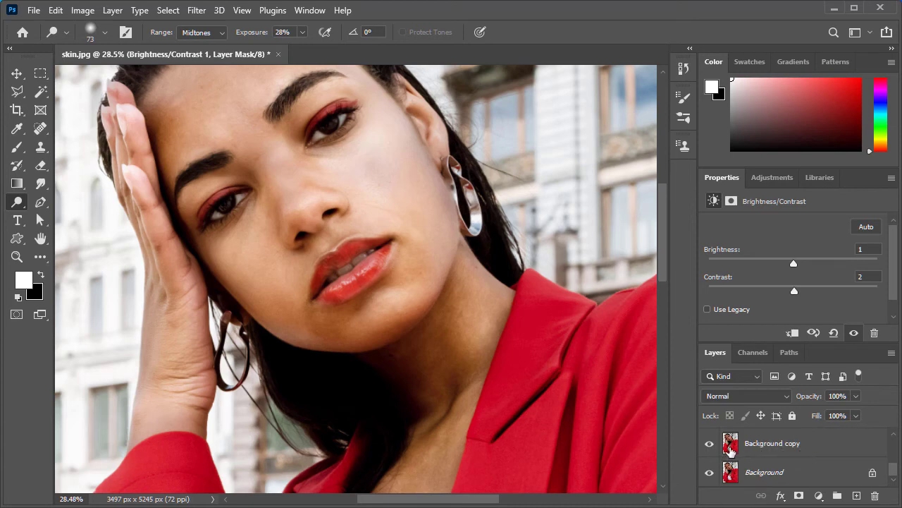
left_click(769, 444)
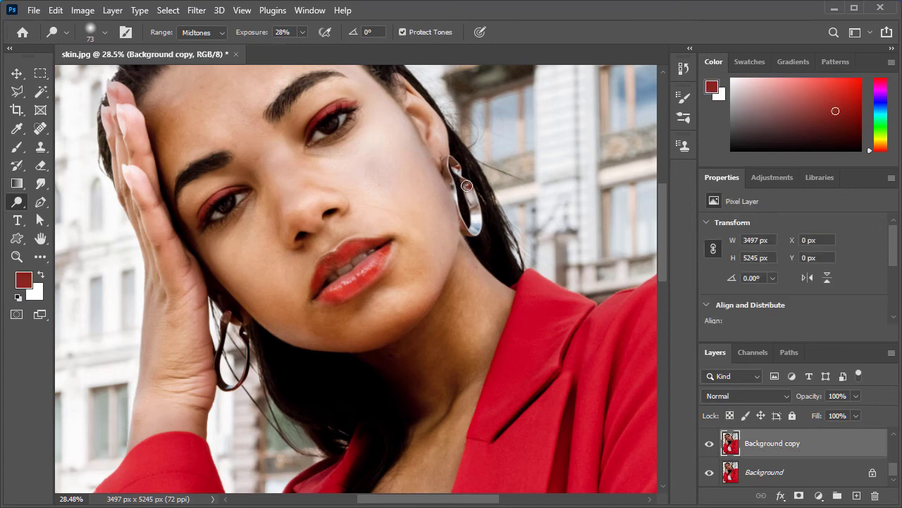
mouse_move(467, 185)
left_mouse_down()
mouse_move(477, 209)
mouse_move(471, 221)
mouse_move(483, 231)
mouse_move(456, 166)
mouse_move(461, 191)
left_mouse_up()
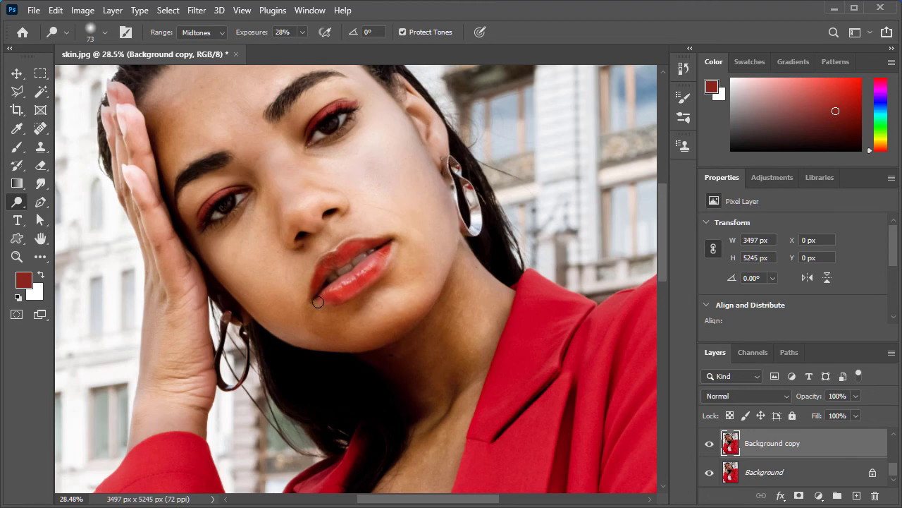
left_click_drag(318, 302, 363, 275)
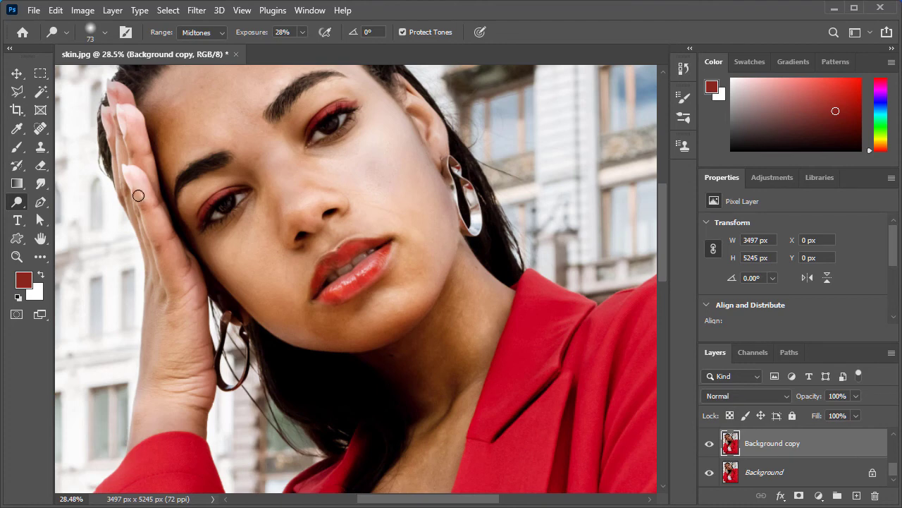
mouse_move(137, 195)
left_mouse_down()
mouse_move(121, 176)
mouse_move(131, 195)
mouse_move(119, 113)
left_mouse_up()
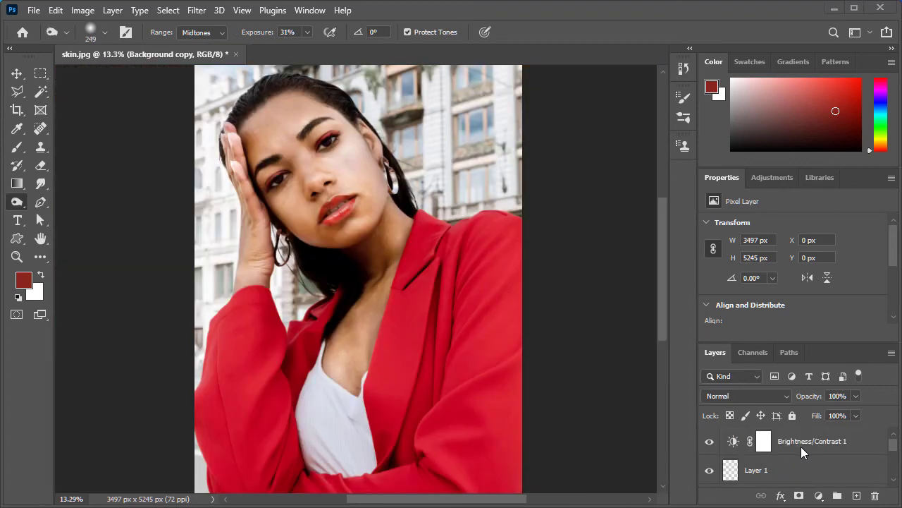
Step: Select the layers from Curves 1 up to Brightness/Contrast 1 in the Layers panel
scroll(798, 445, "down", 1)
scroll(798, 446, "up", 1)
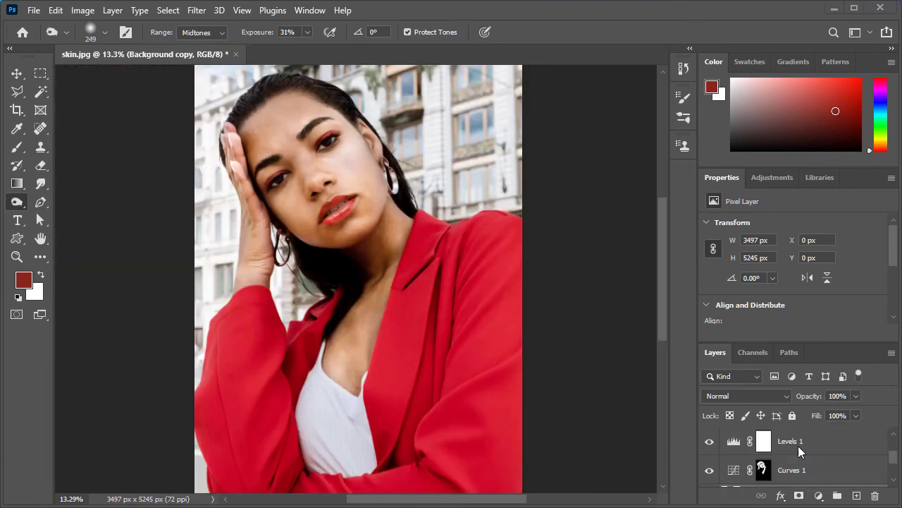
scroll(798, 446, "up", 2)
scroll(798, 445, "down", 2)
scroll(798, 445, "down", 1)
scroll(798, 445, "down", 1)
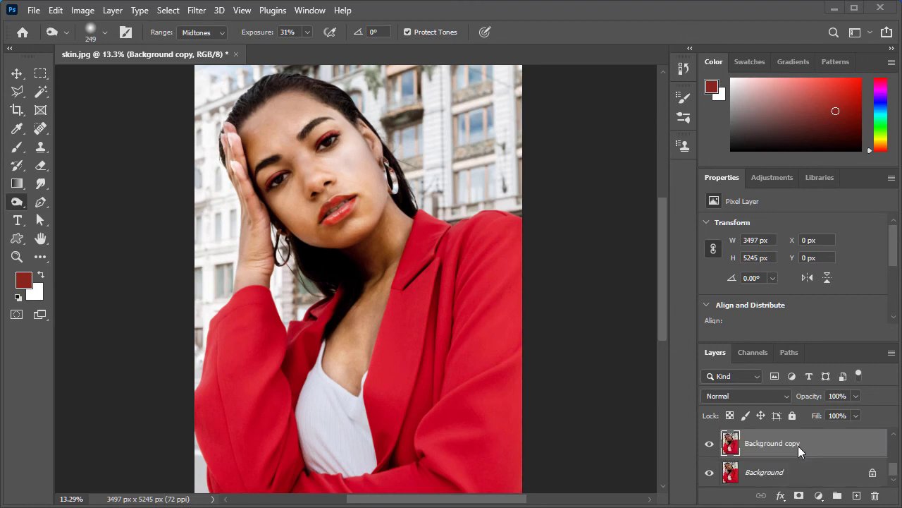
scroll(798, 445, "up", 2)
scroll(798, 446, "down", 1)
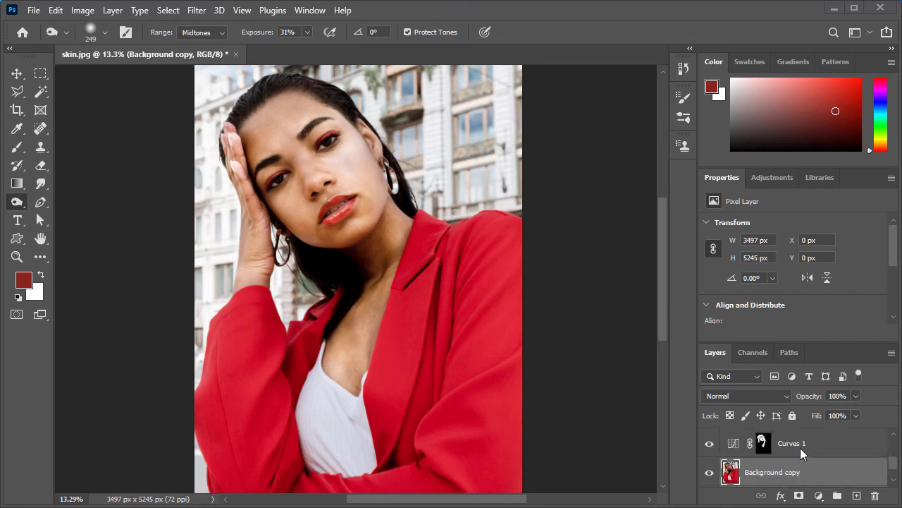
left_click(803, 442)
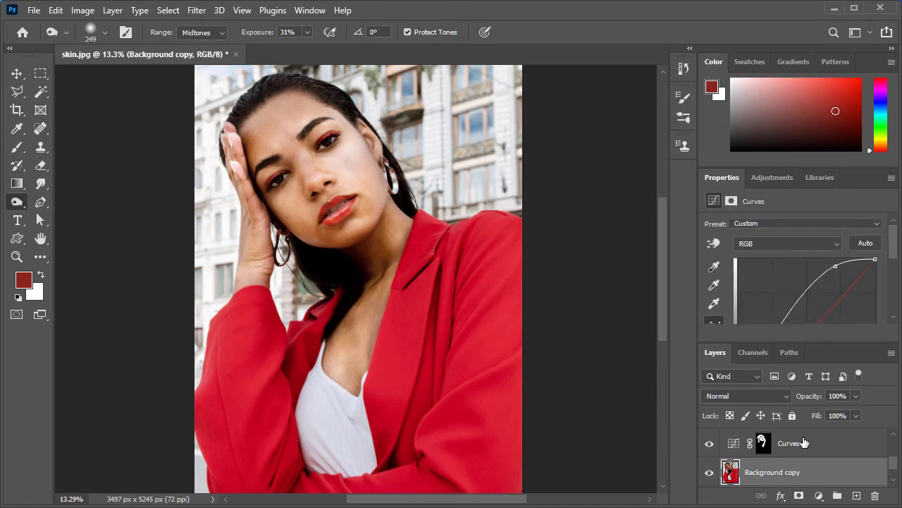
scroll(805, 444, "up", 2)
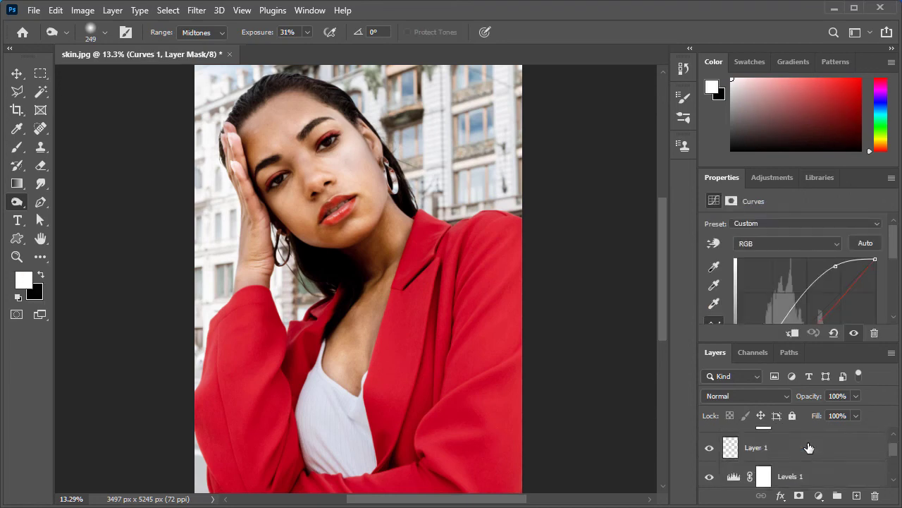
scroll(808, 445, "up", 1)
left_click(808, 447, "shift")
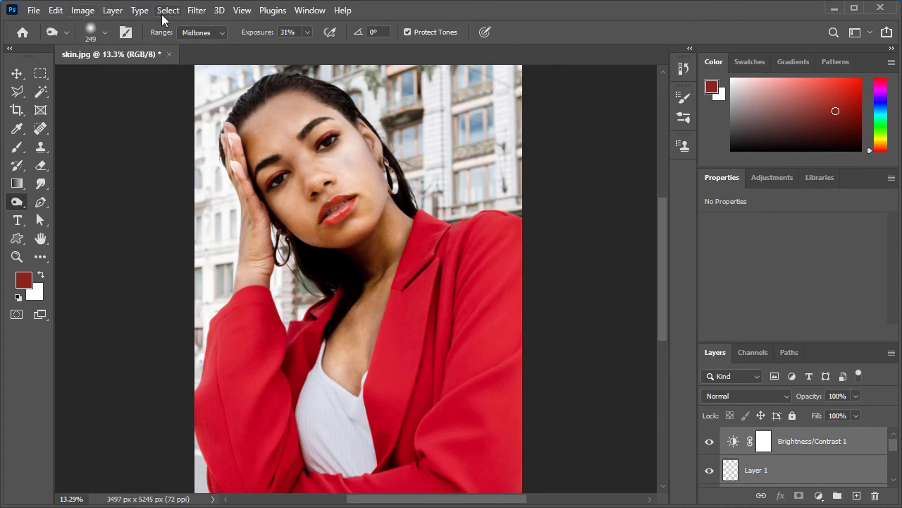
Step: Group the selected layers into Group 1, then hide and reshow it to compare before and after
left_click(115, 11)
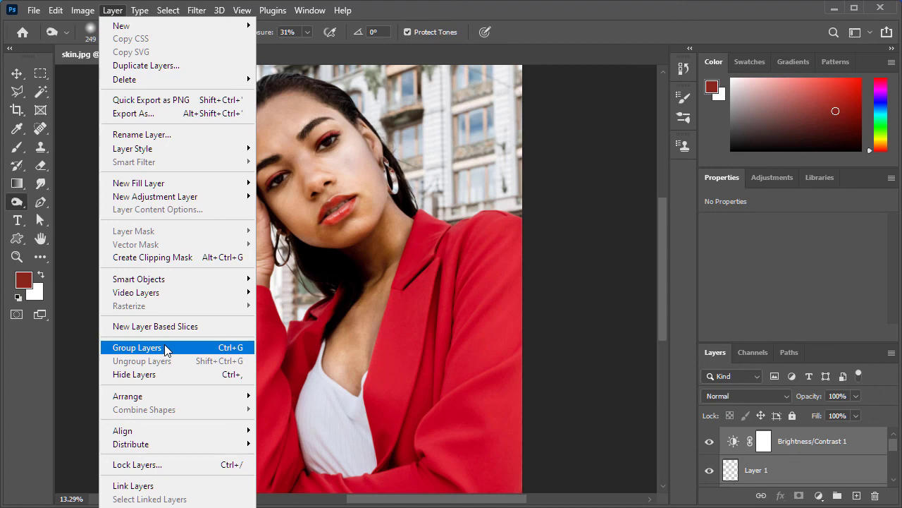
left_click(166, 350)
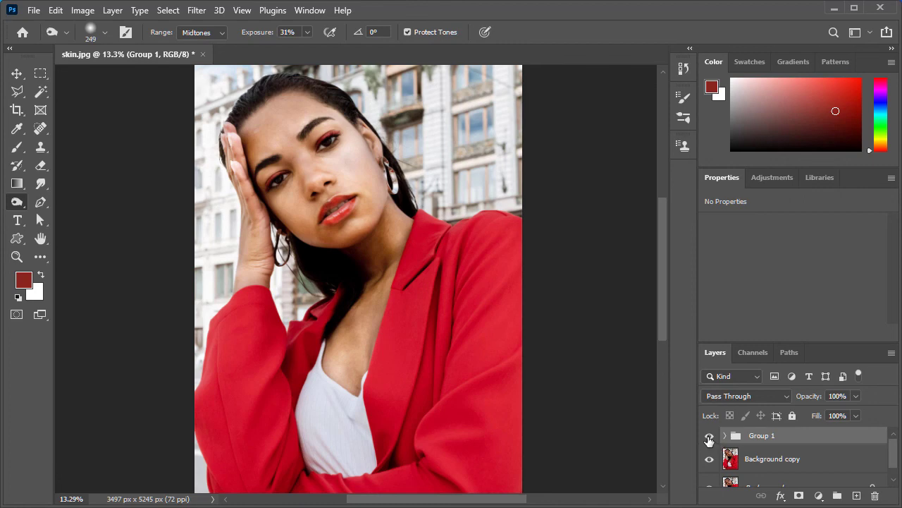
left_click(709, 439)
scroll(359, 222, "down", 2)
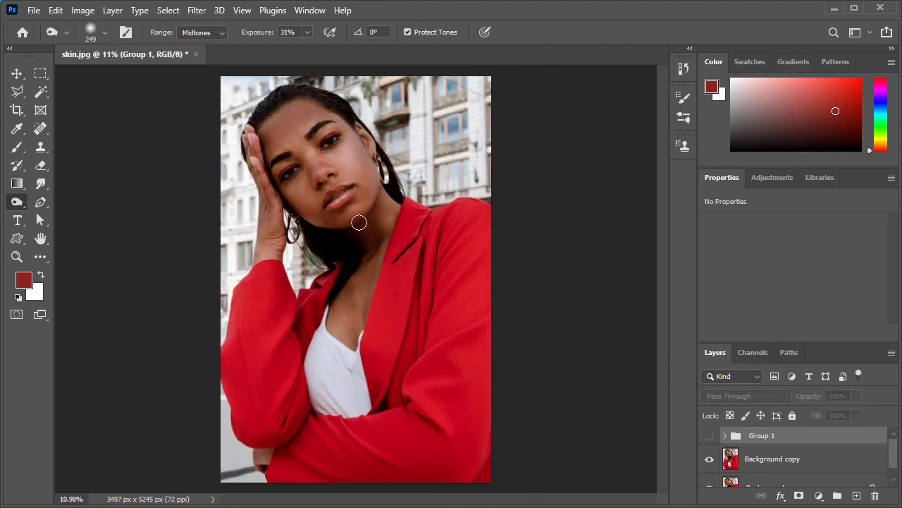
scroll(361, 194, "up", 1)
scroll(366, 156, "up", 1)
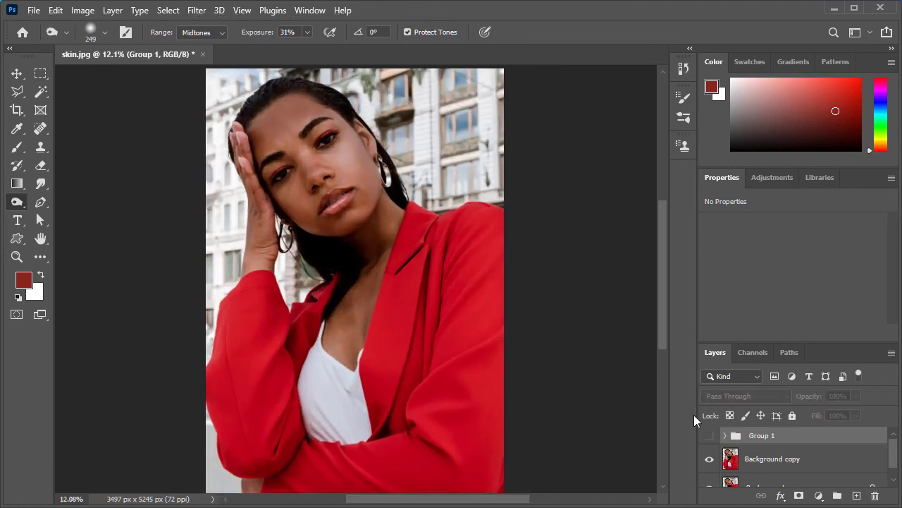
left_click(709, 439)
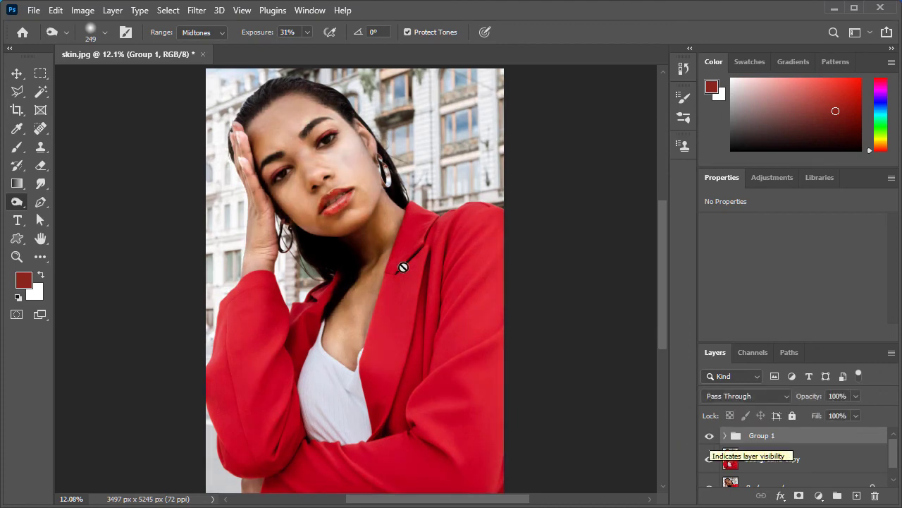
scroll(364, 211, "down", 2)
scroll(366, 176, "up", 3)
scroll(363, 166, "up", 2)
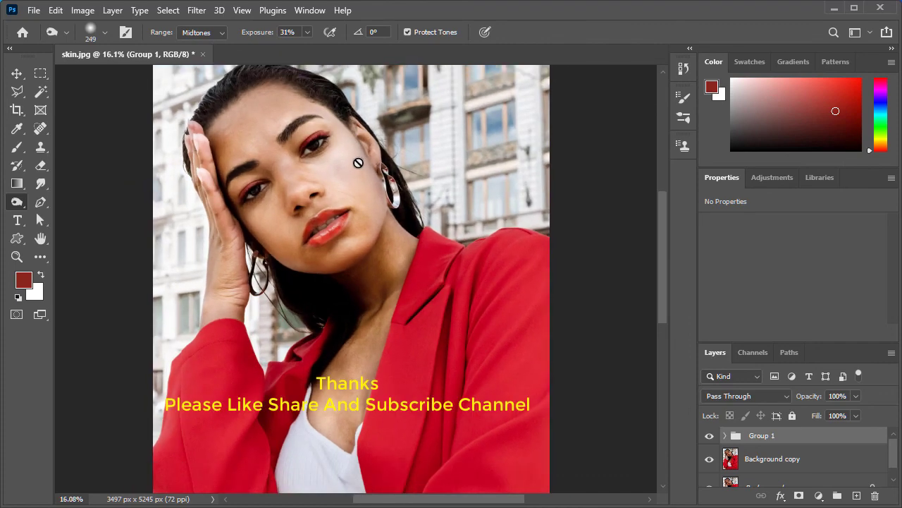
scroll(359, 162, "up", 3)
scroll(358, 163, "down", 3)
scroll(317, 175, "up", 2)
scroll(318, 176, "up", 1)
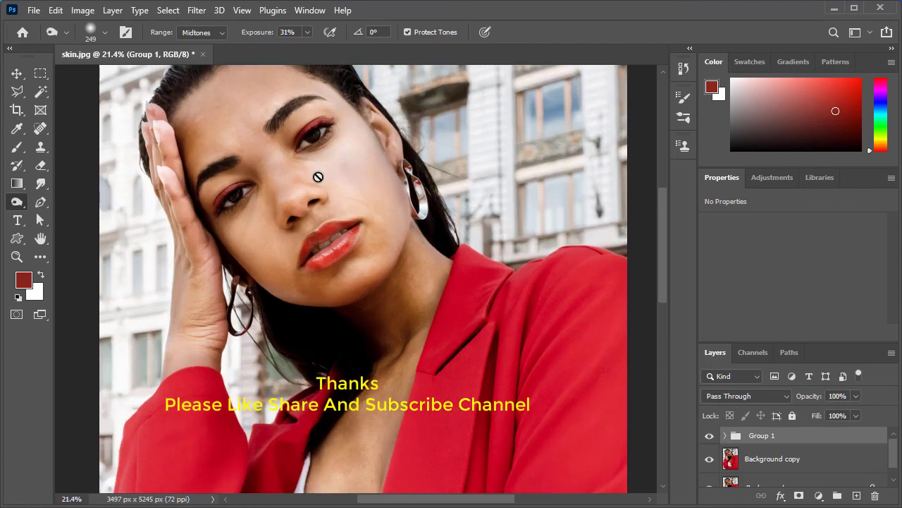
scroll(317, 176, "up", 3)
scroll(318, 176, "up", 2)
scroll(322, 177, "up", 3)
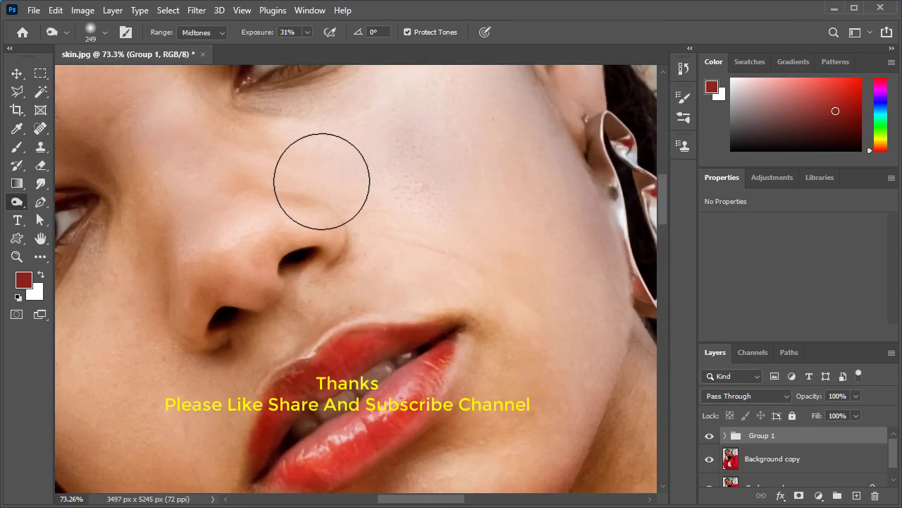
scroll(322, 177, "down", 5)
scroll(321, 182, "down", 1)
scroll(318, 177, "down", 1)
scroll(317, 182, "down", 1)
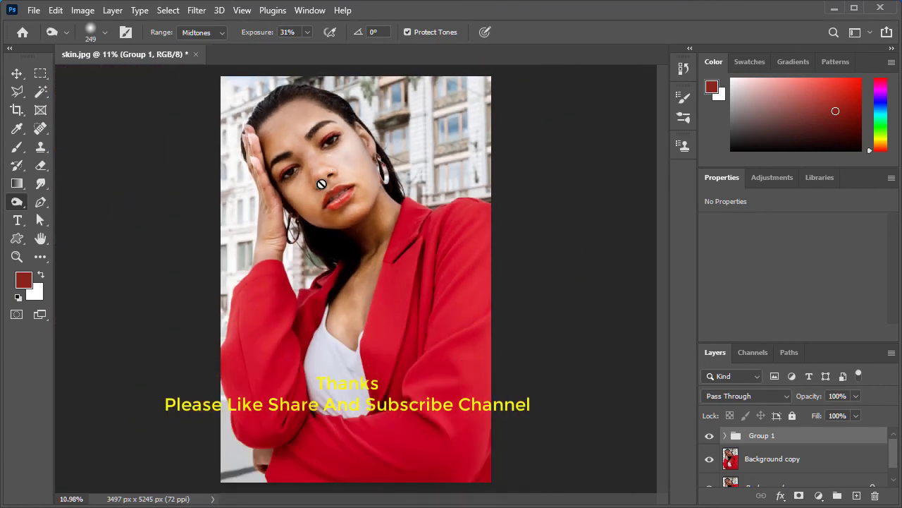